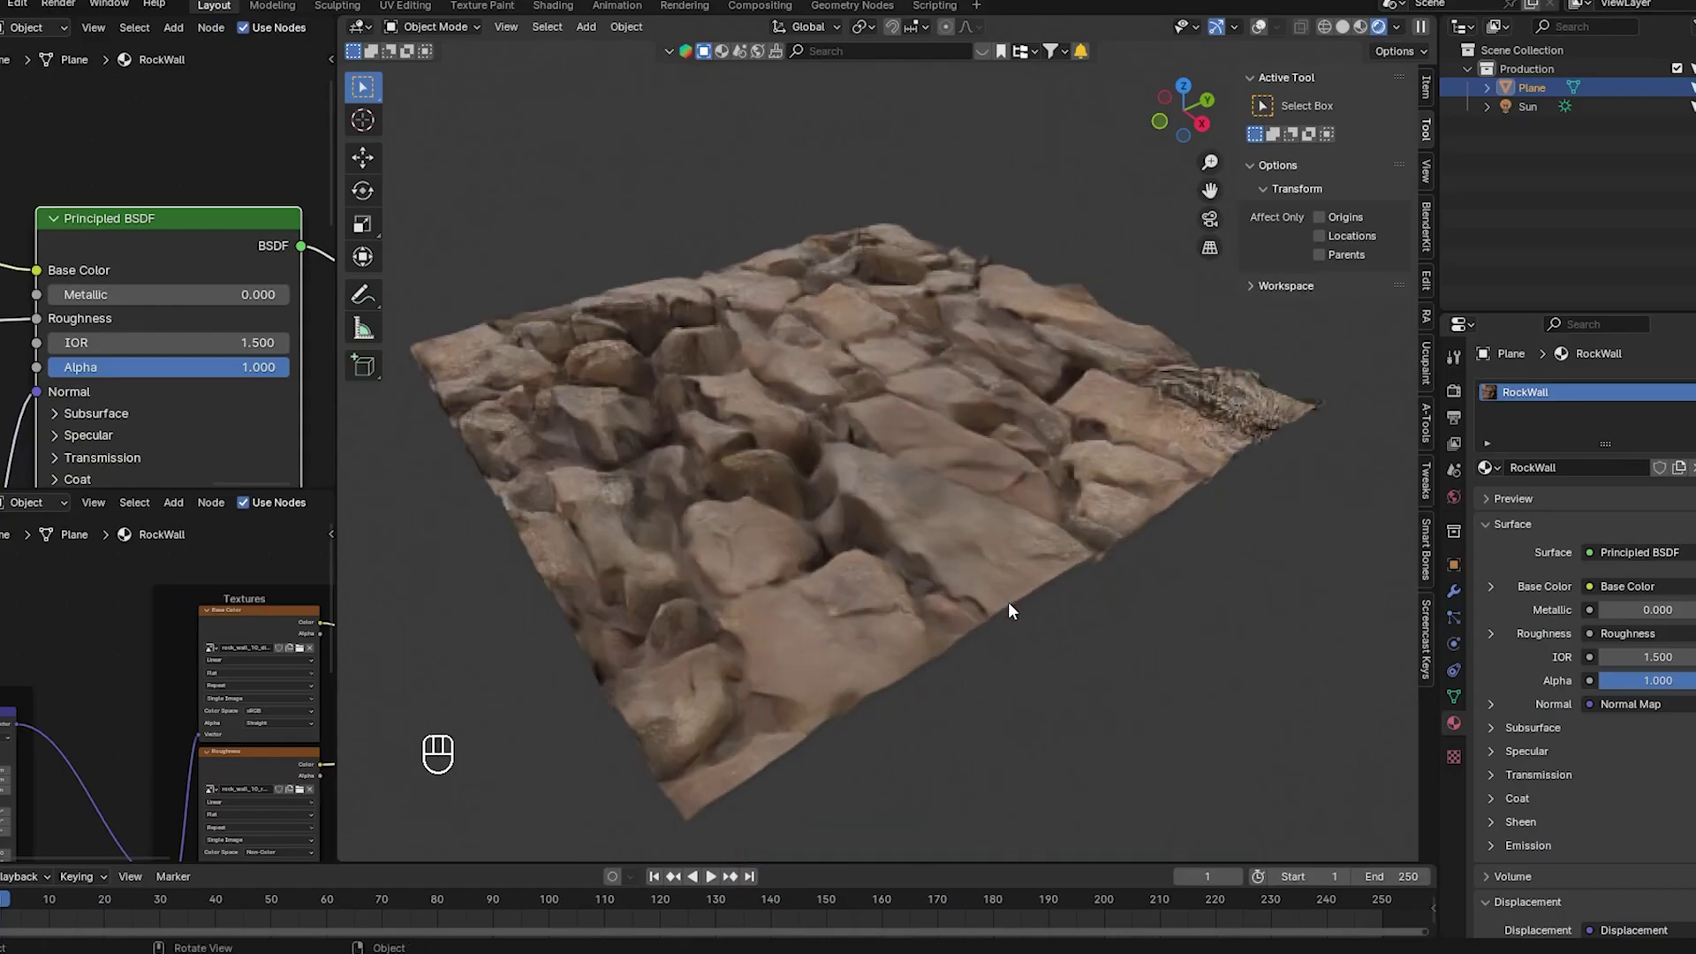
# Orbit around the displaced rock wall surface to inspect it from low, top-down and oblique angles
pyautogui.scroll(2, 1009, 602)
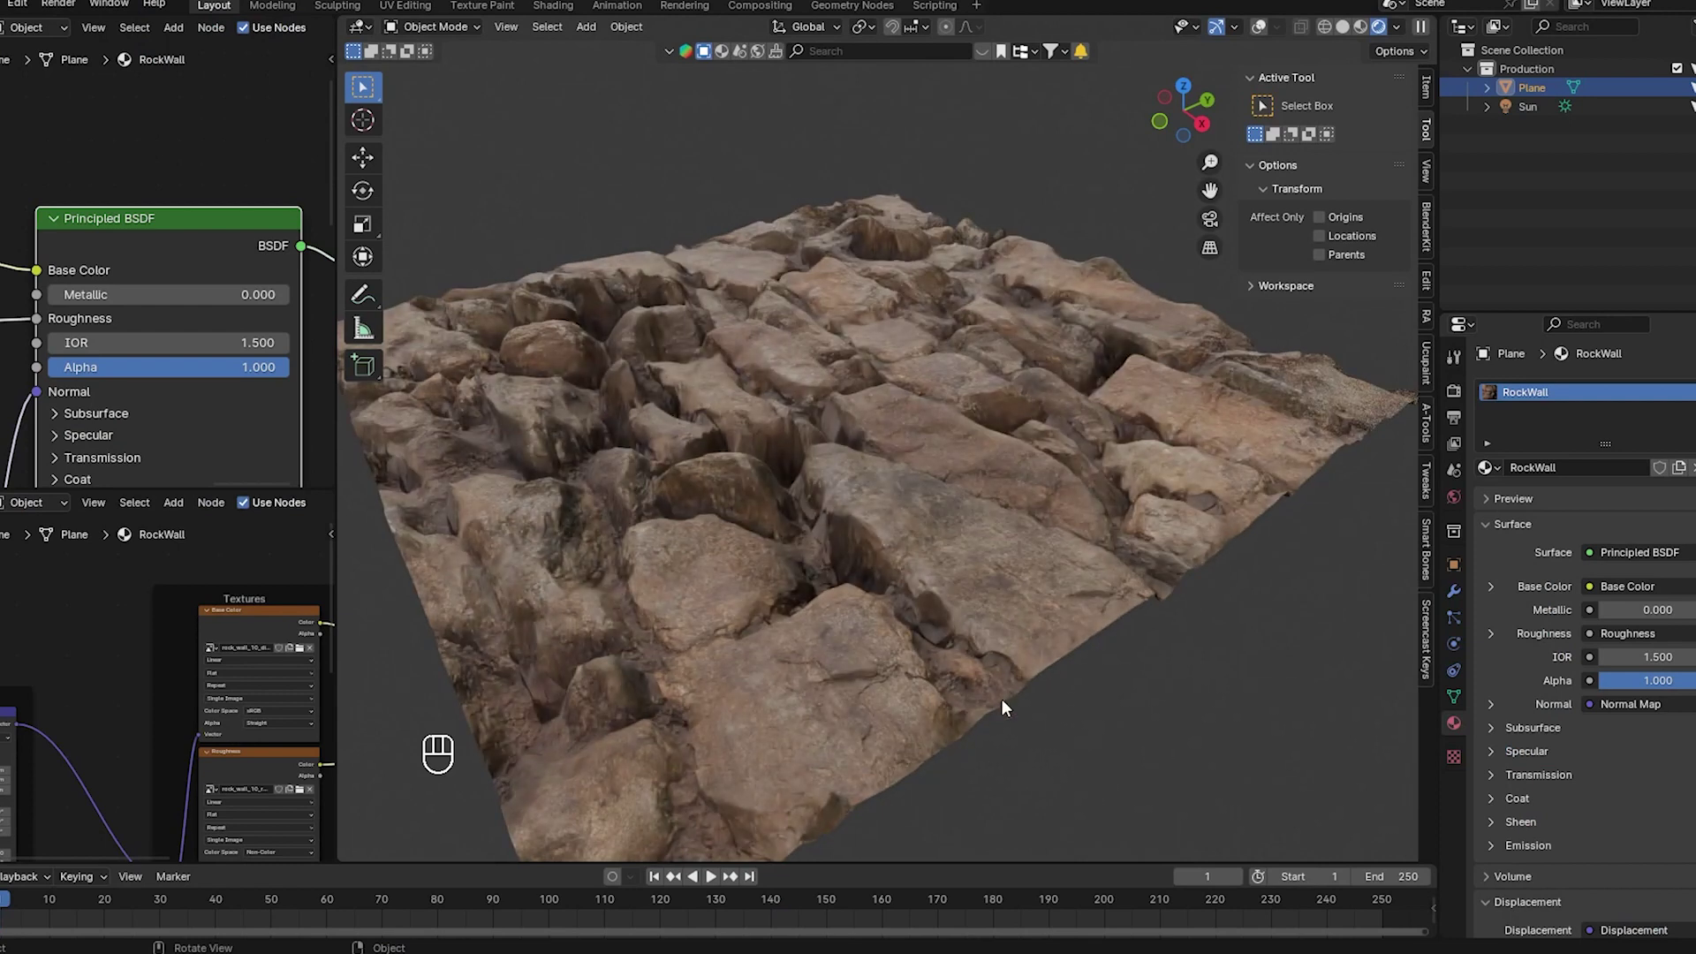
pyautogui.moveTo(1003, 698); pyautogui.dragTo(1124, 680, button='middle')
pyautogui.moveTo(711, 574); pyautogui.dragTo(766, 628, button='middle')
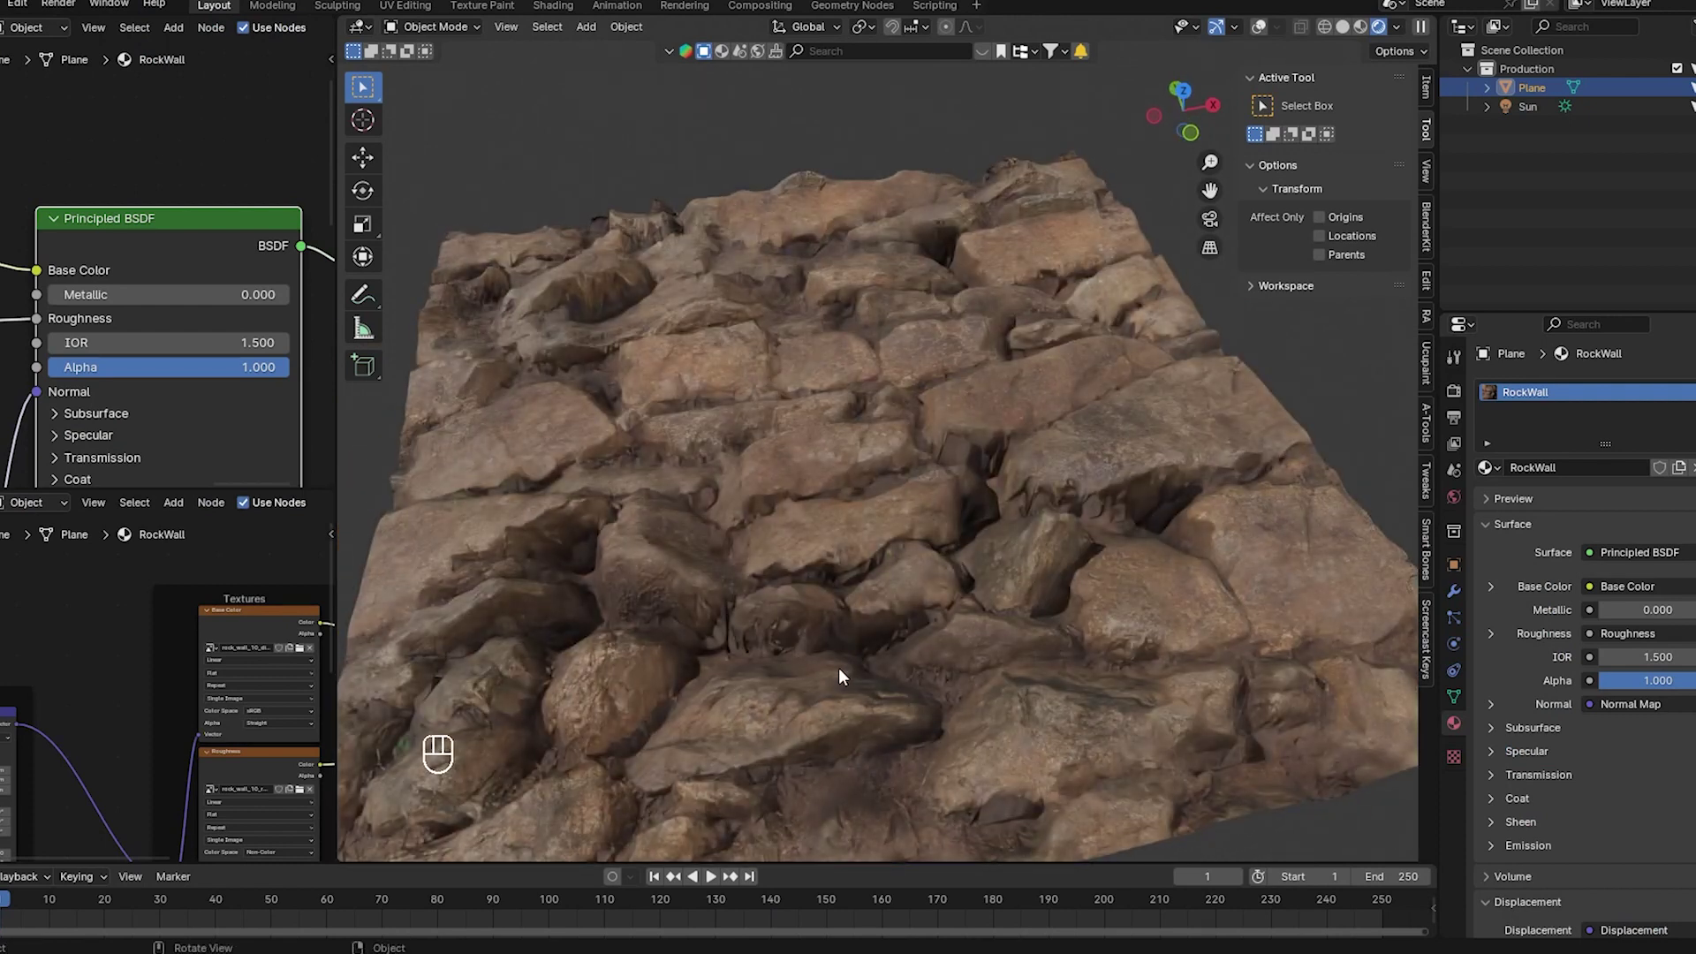
pyautogui.moveTo(866, 671); pyautogui.dragTo(945, 624, button='middle')
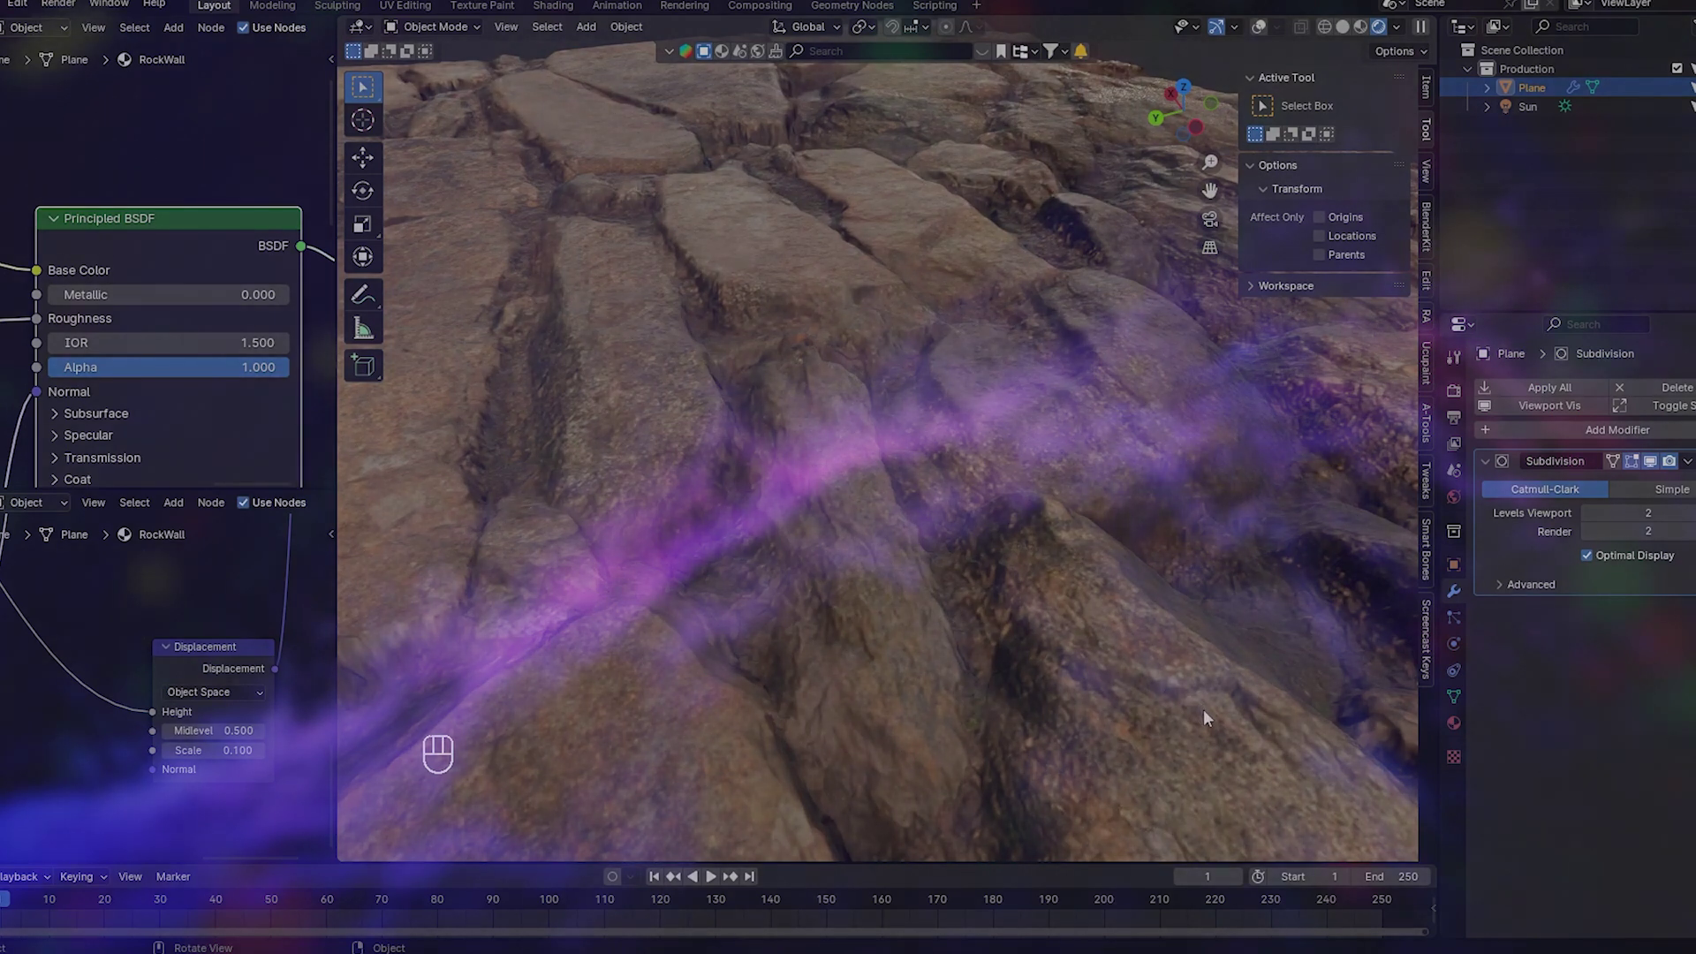
pyautogui.moveTo(1212, 722); pyautogui.dragTo(1152, 708, button='middle')
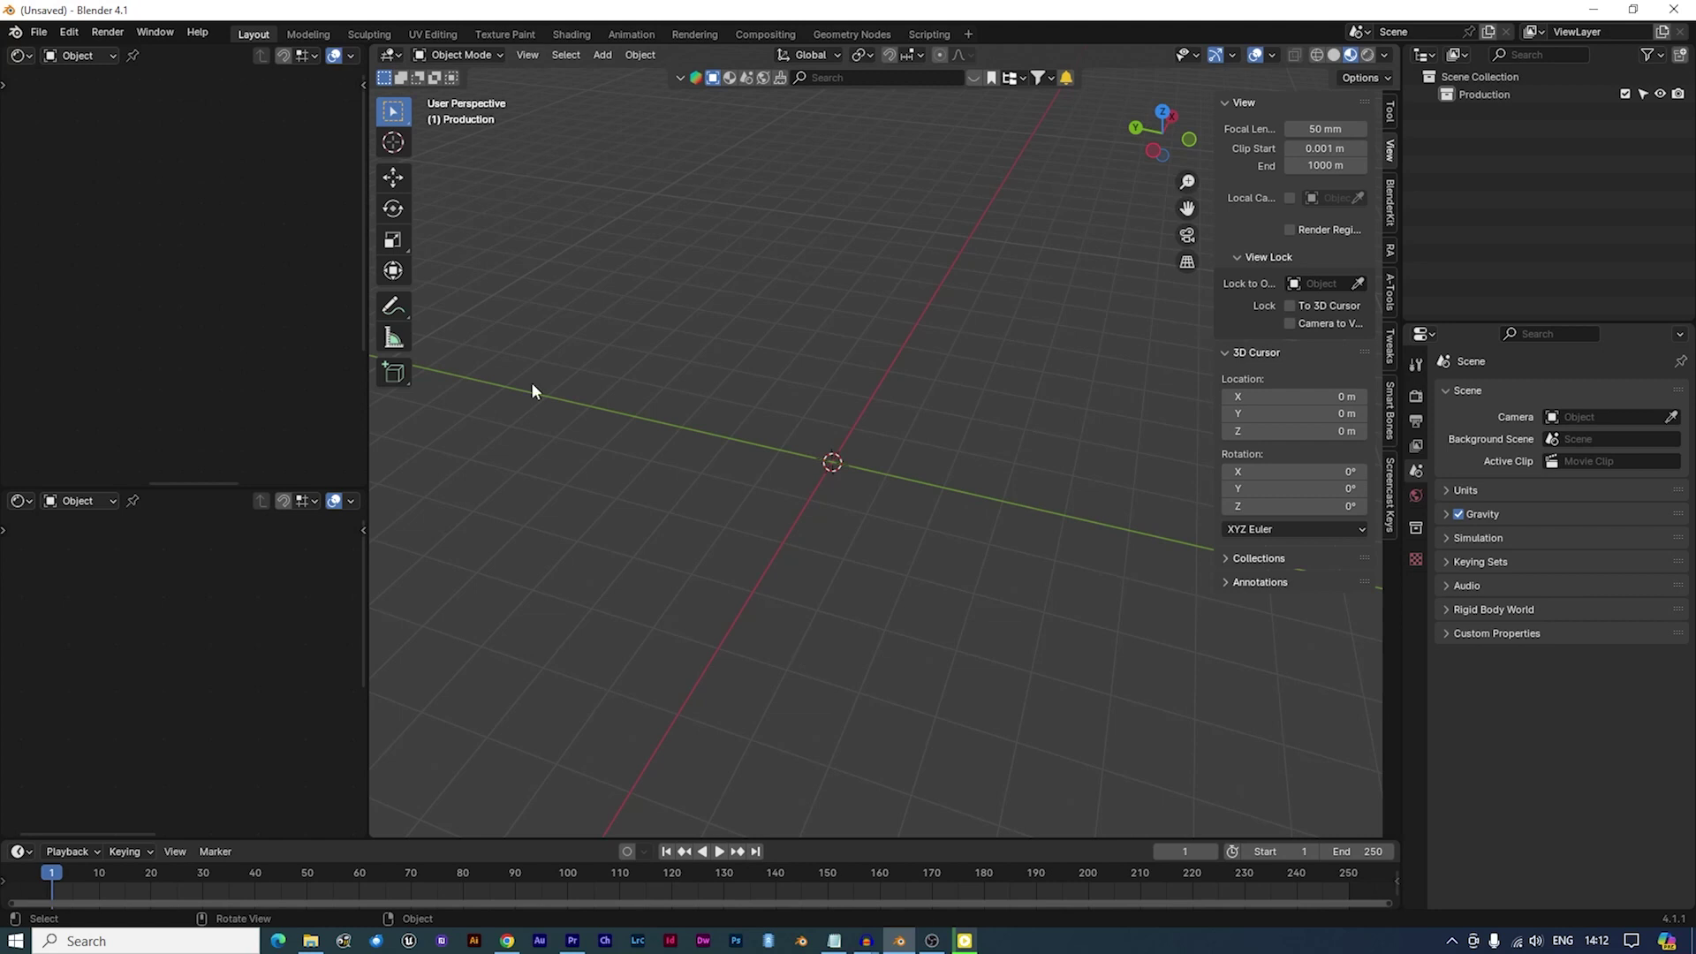
pyautogui.click(71, 33)
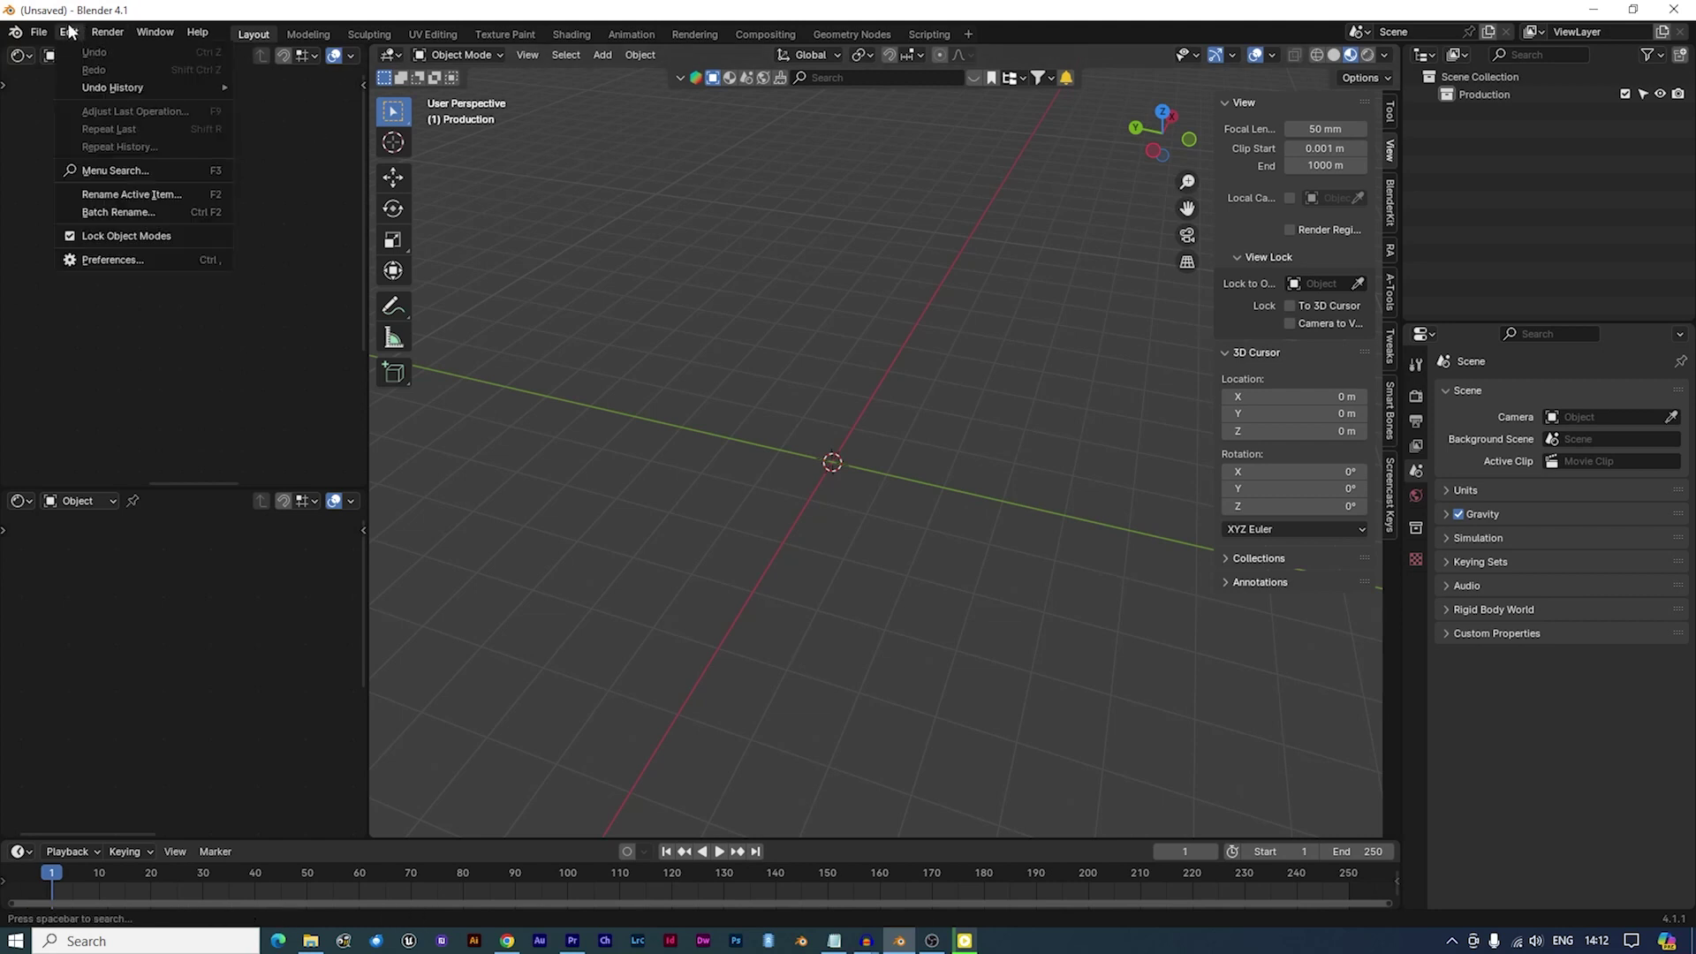
pyautogui.click(106, 259)
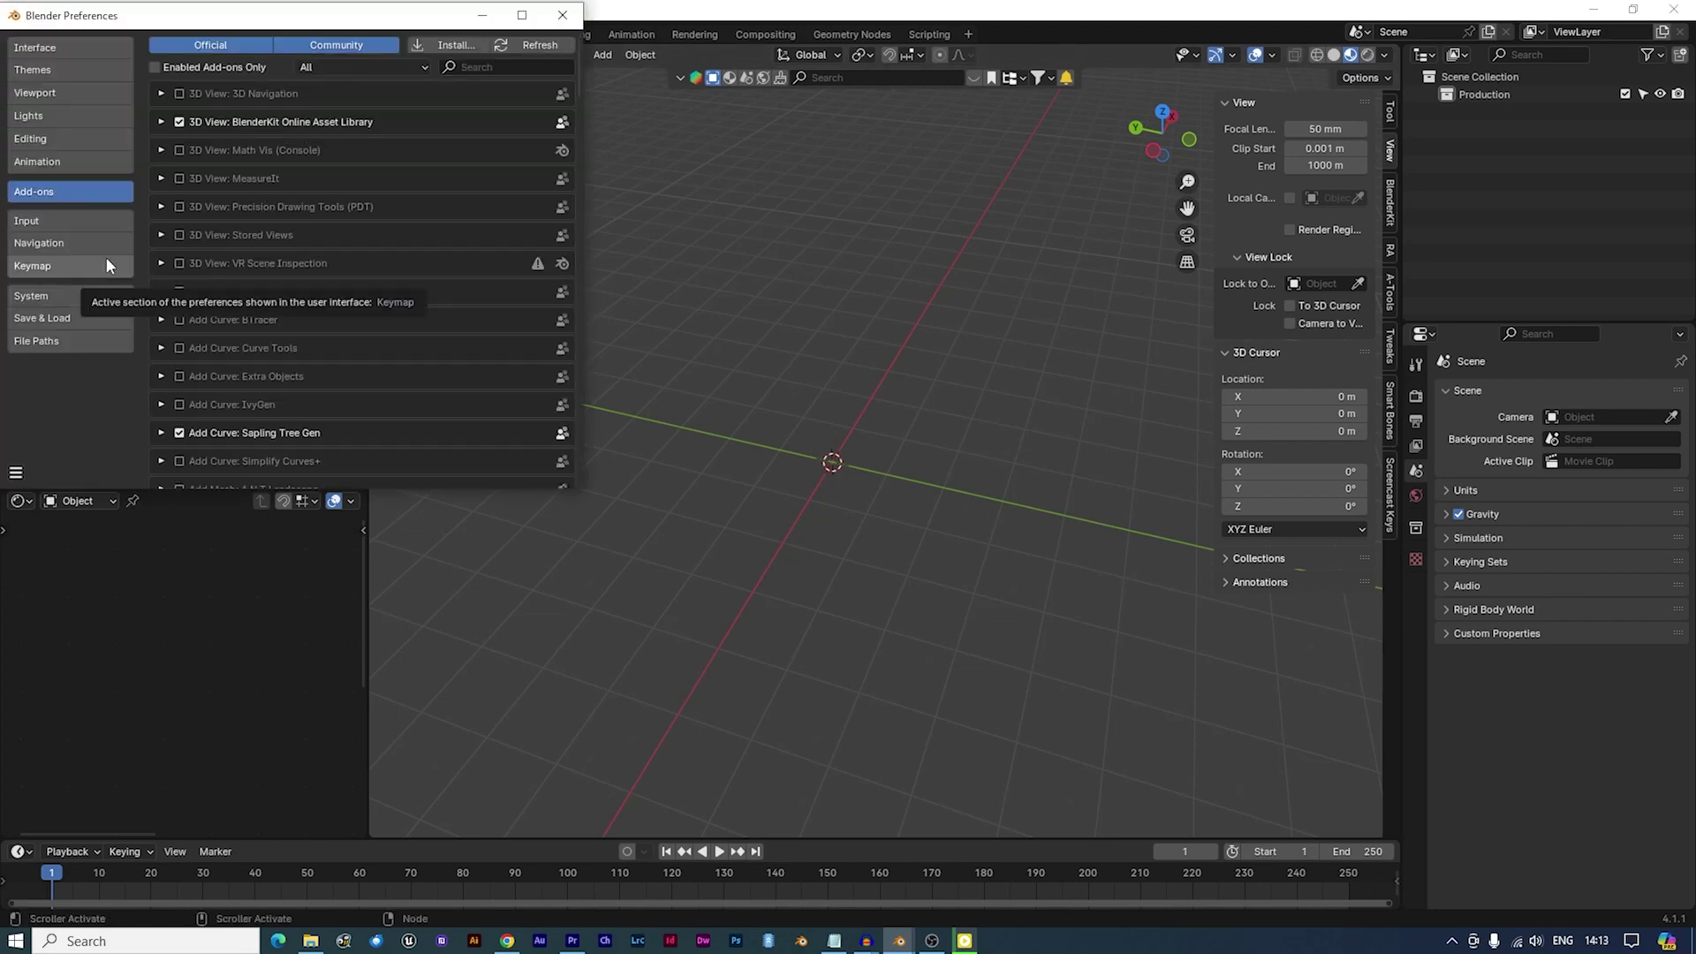
pyautogui.click(465, 67)
pyautogui.write('node')
pyautogui.click(720, 451)
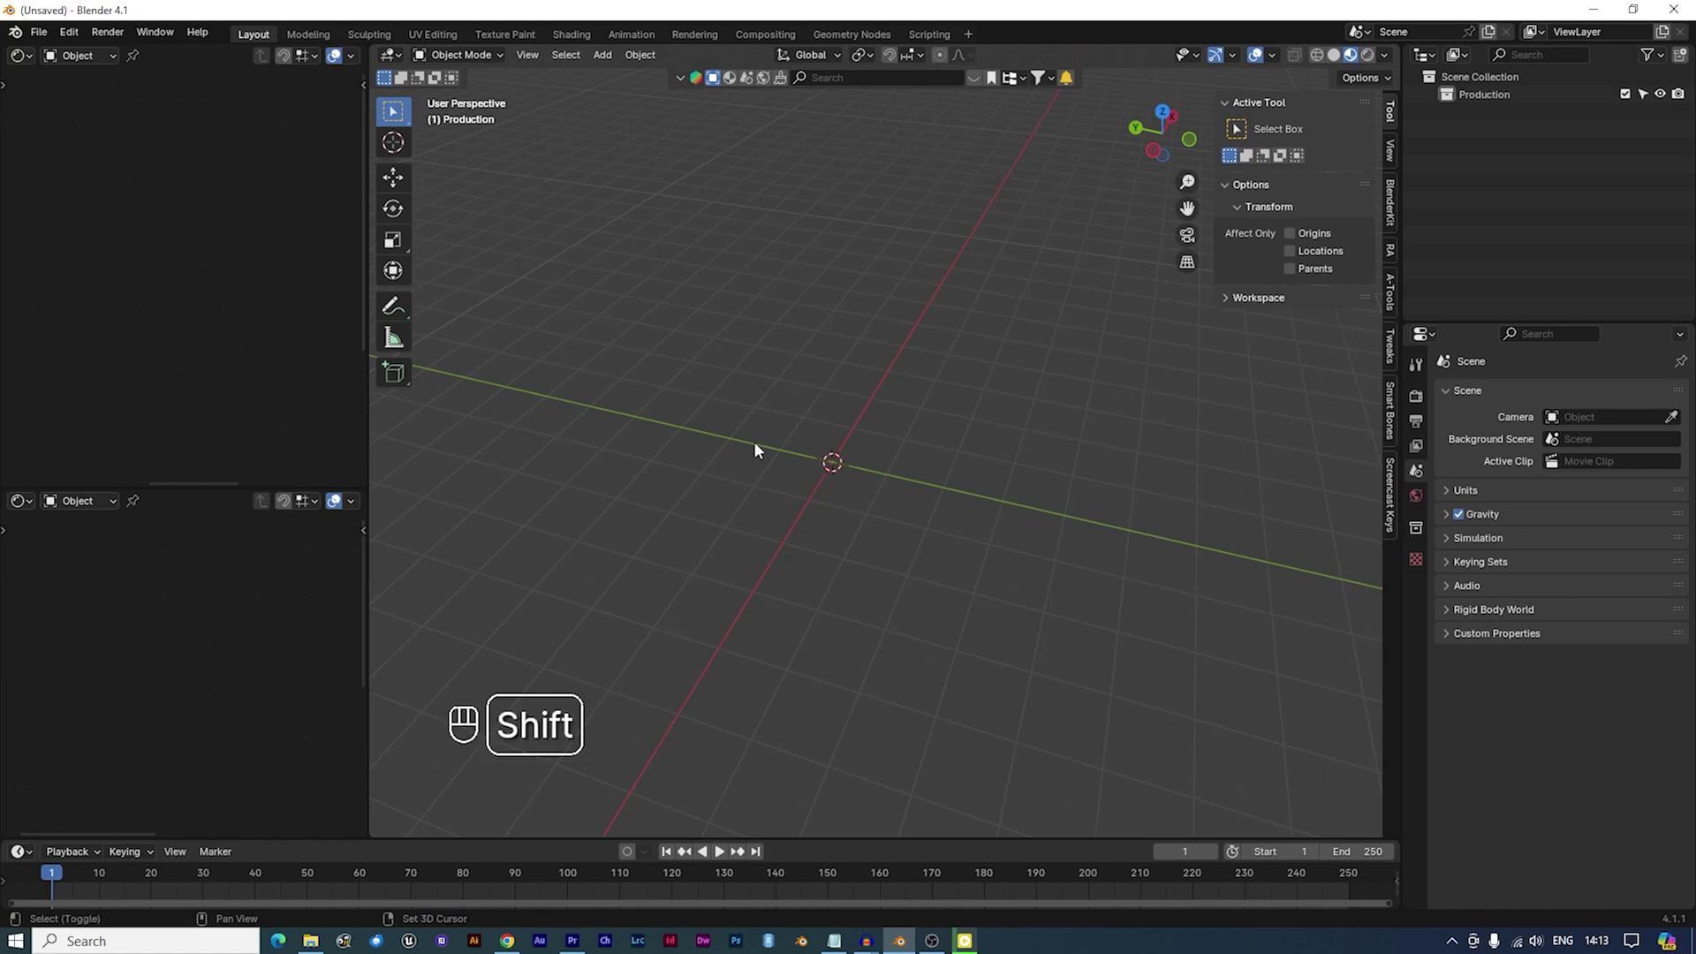
# Add a plane mesh at the scene origin
pyautogui.hotkey('shift', 'a')
pyautogui.moveTo(754, 445)
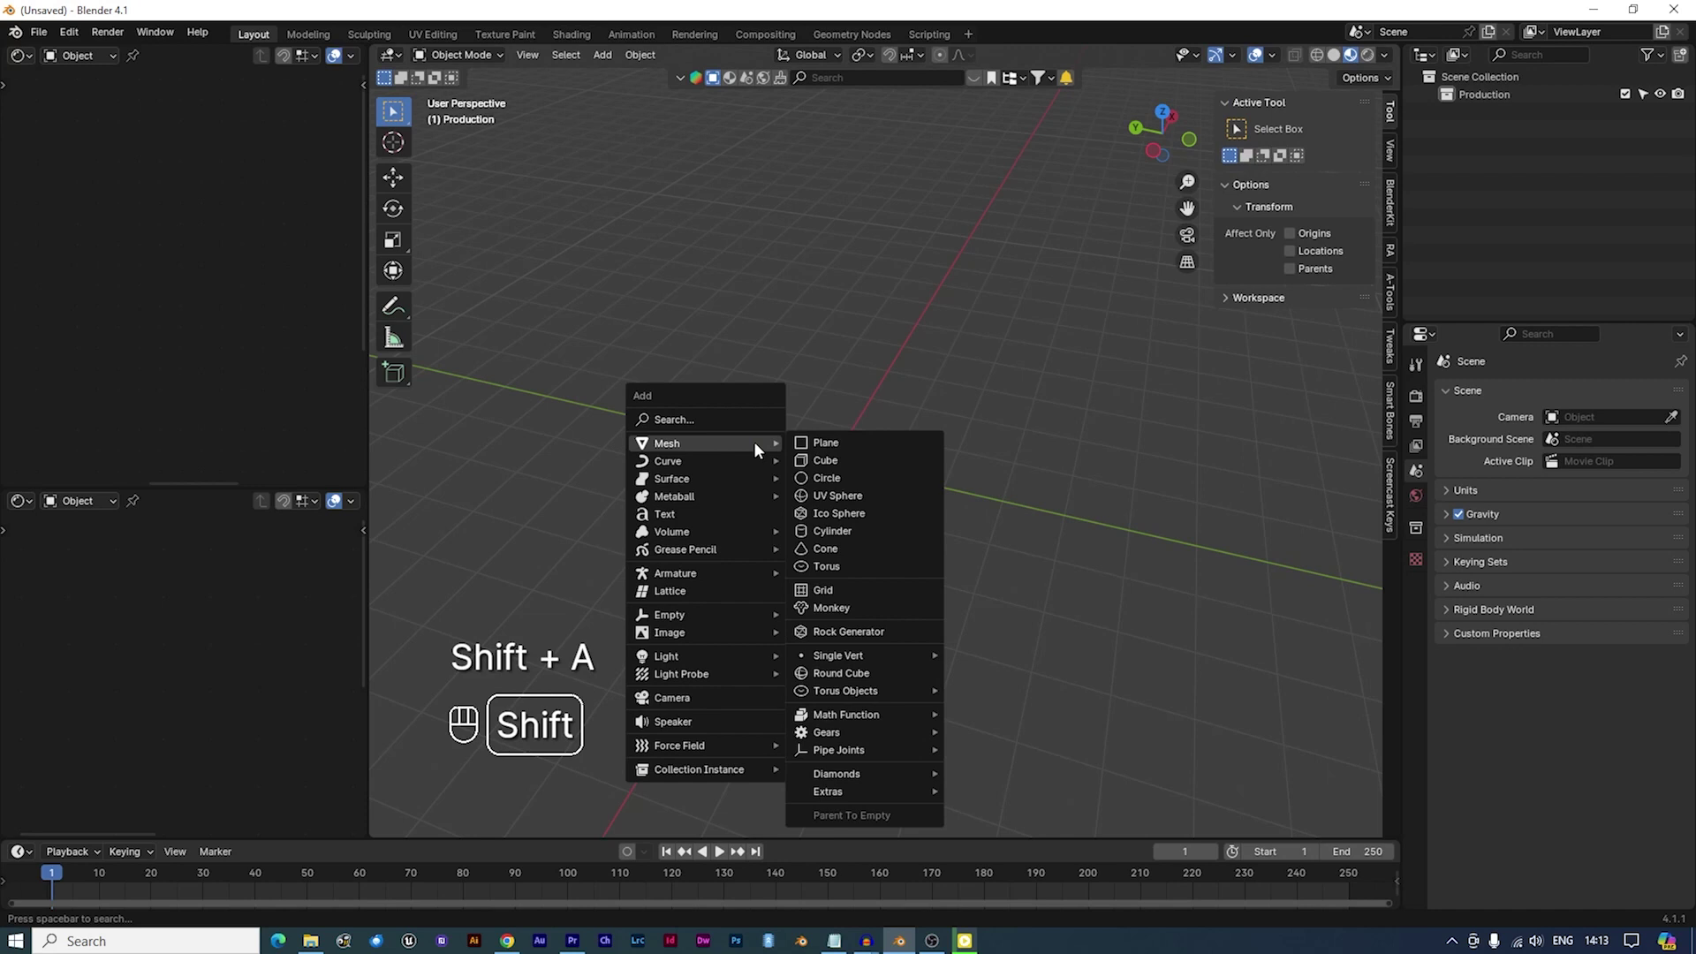
pyautogui.click(825, 443)
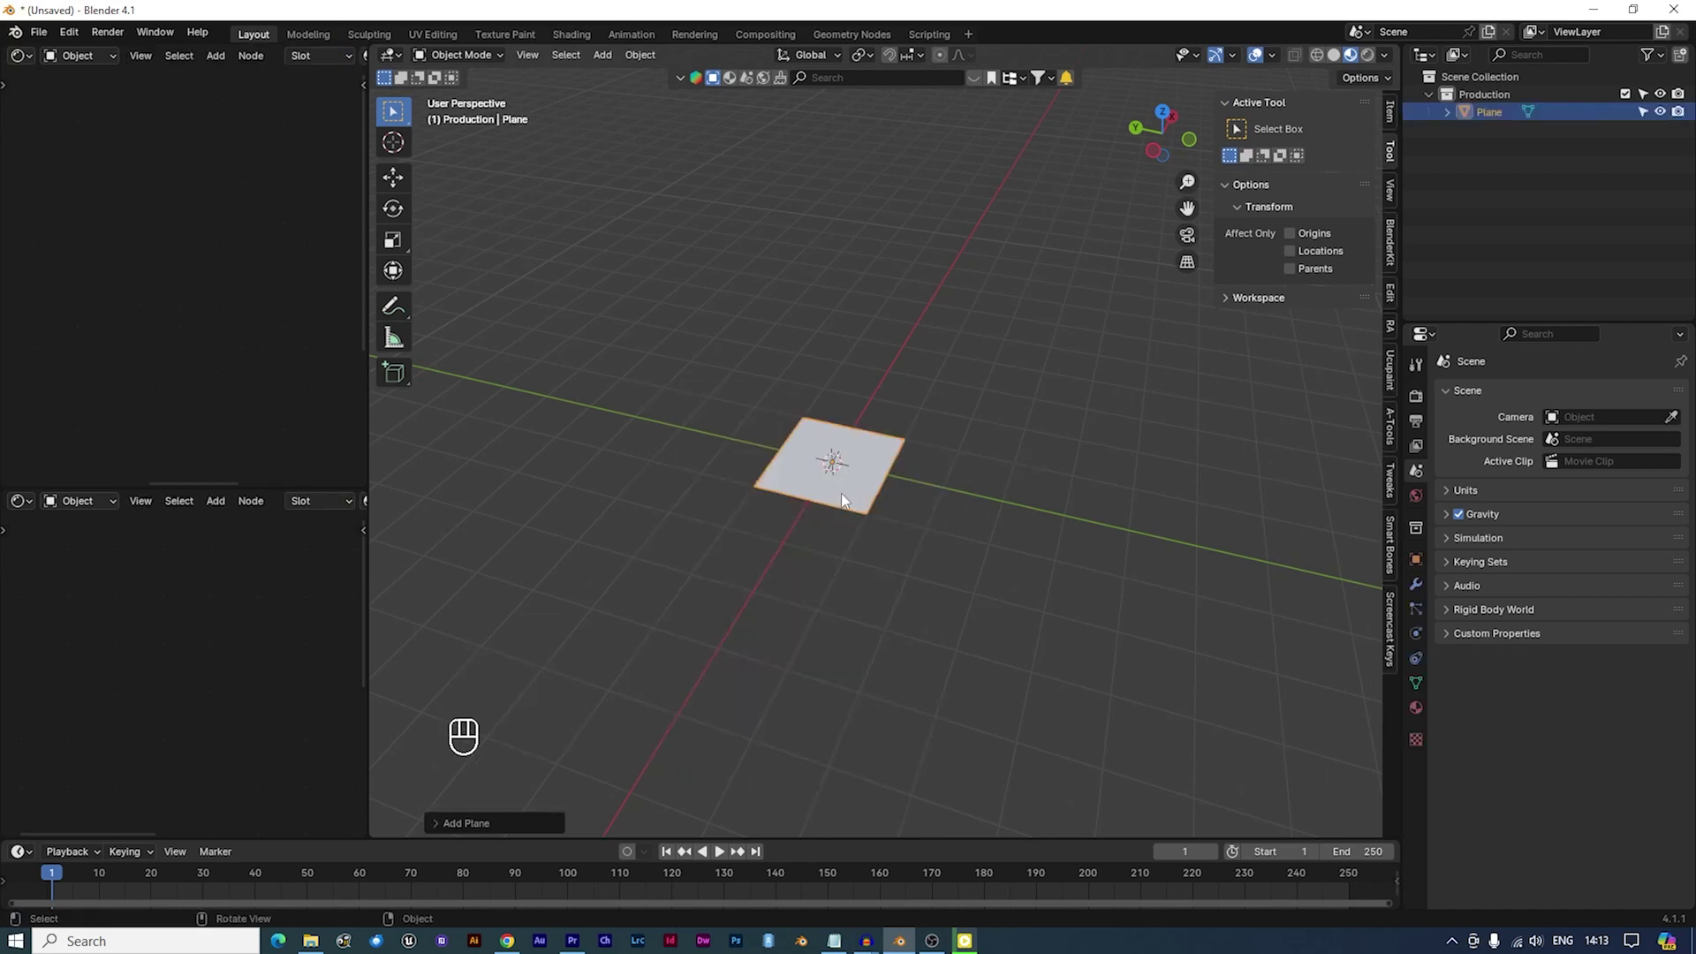
pyautogui.scroll(5, 844, 504)
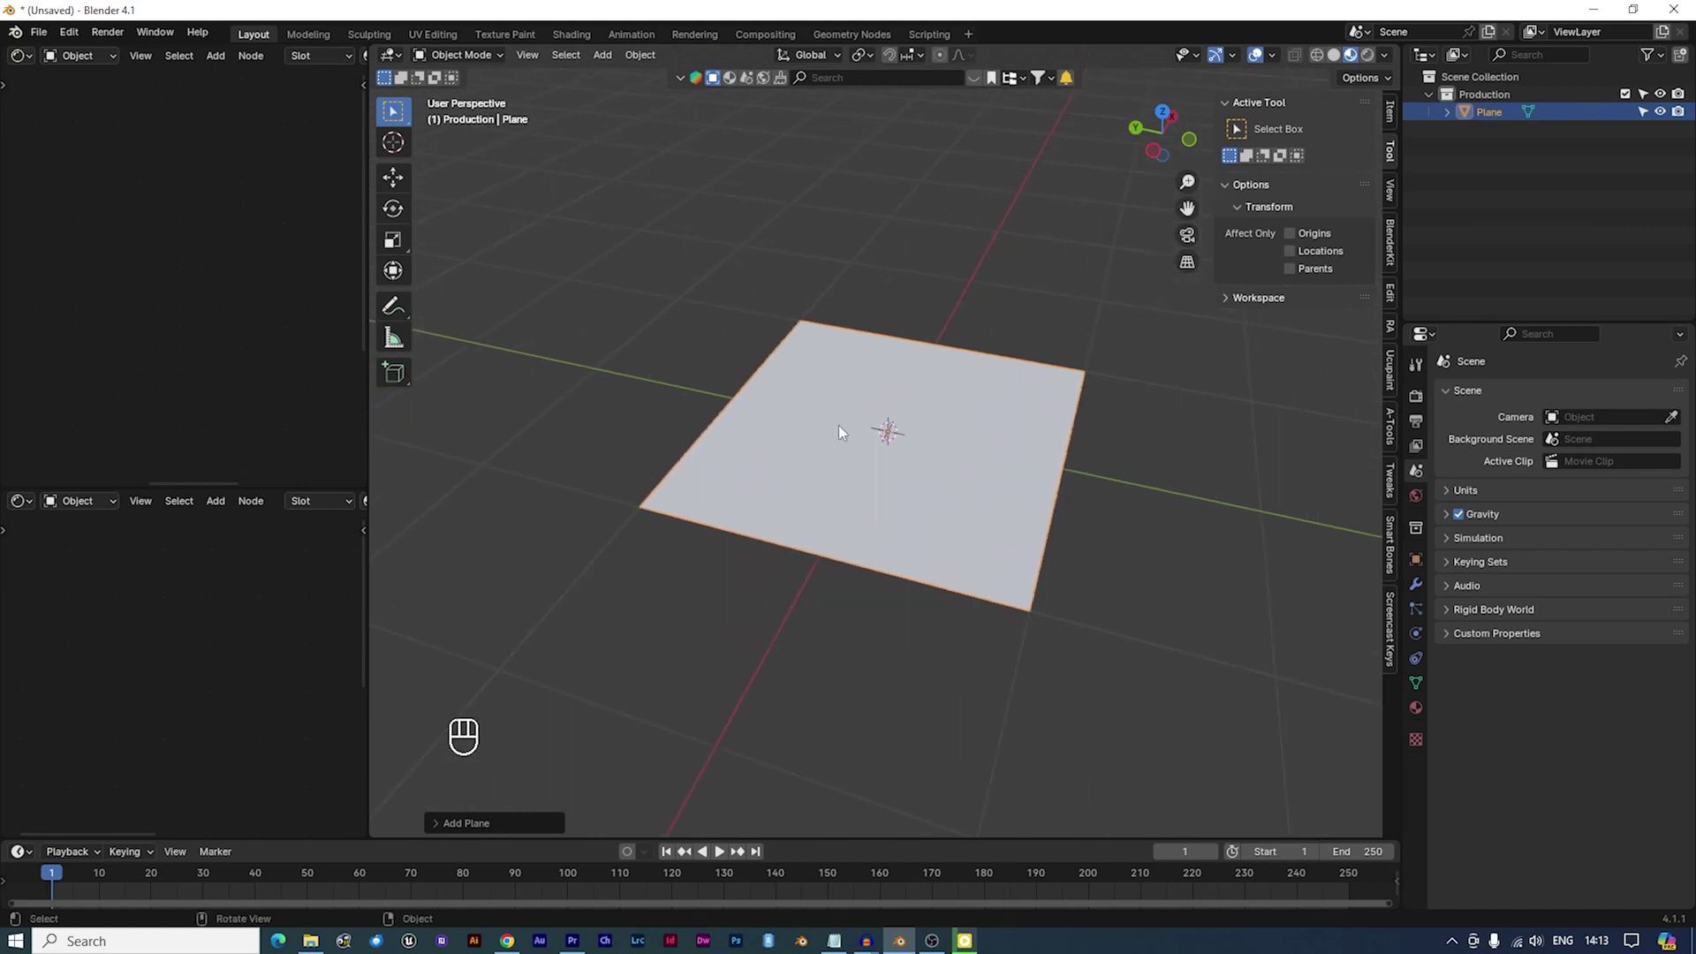
# Give the plane a new material named RockWall
pyautogui.click(1416, 706)
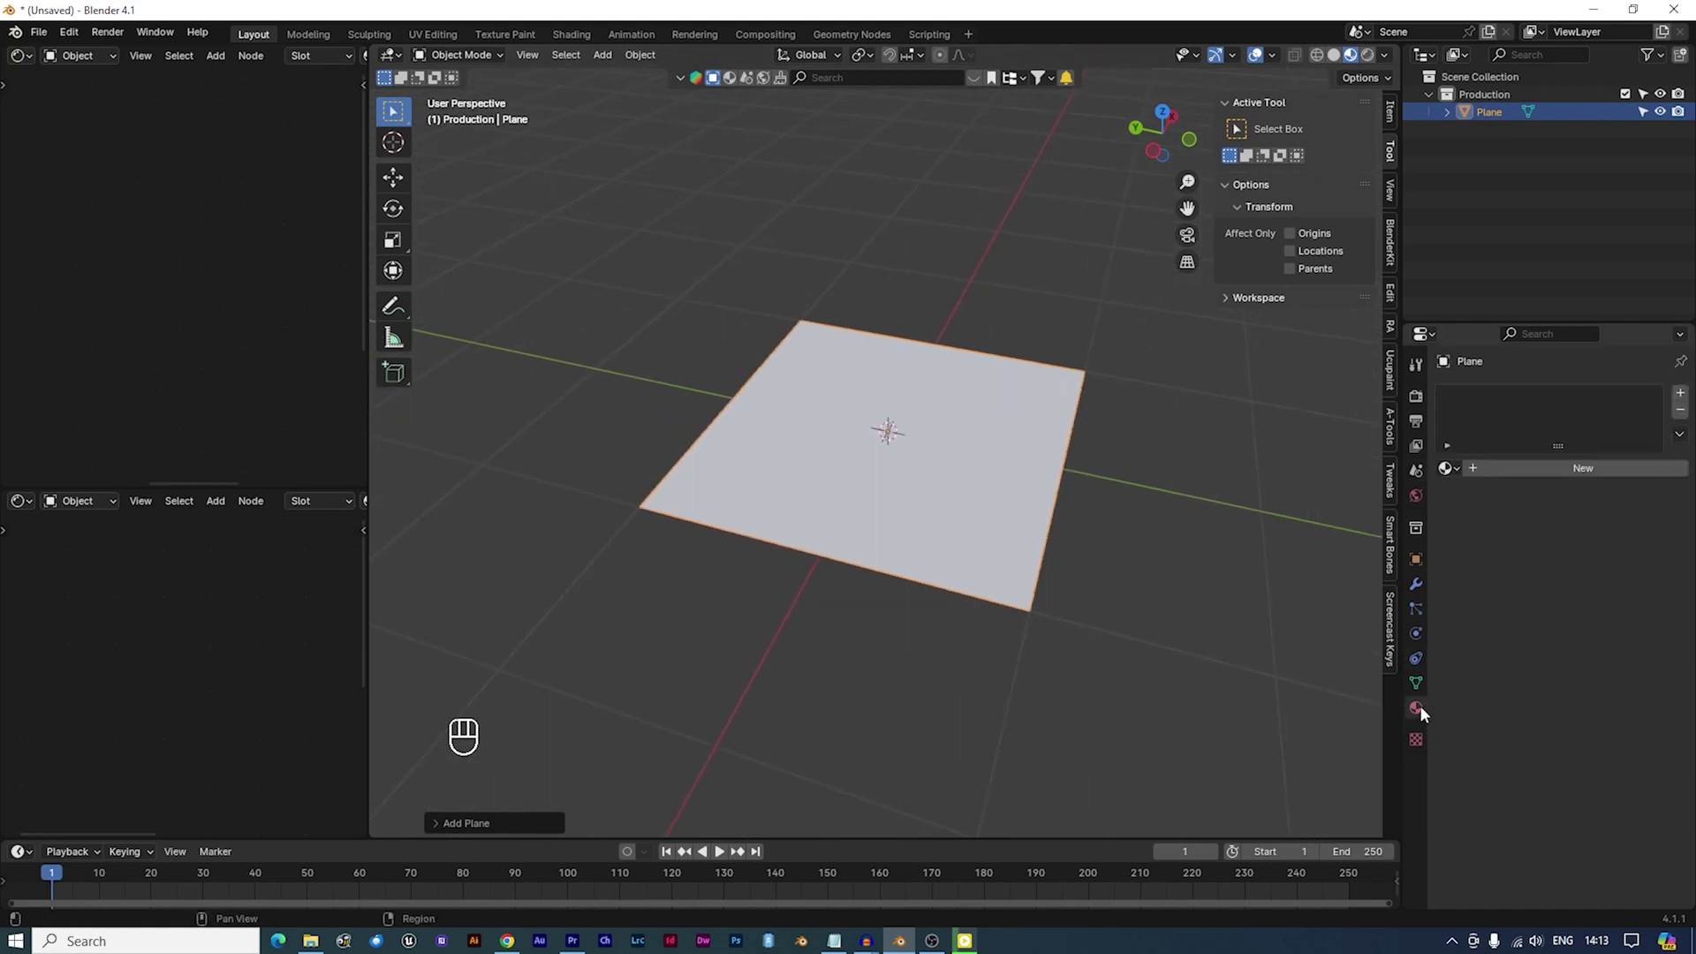
pyautogui.click(1475, 462)
pyautogui.doubleClick(1528, 467)
pyautogui.write('RockWall')
pyautogui.press('Return')
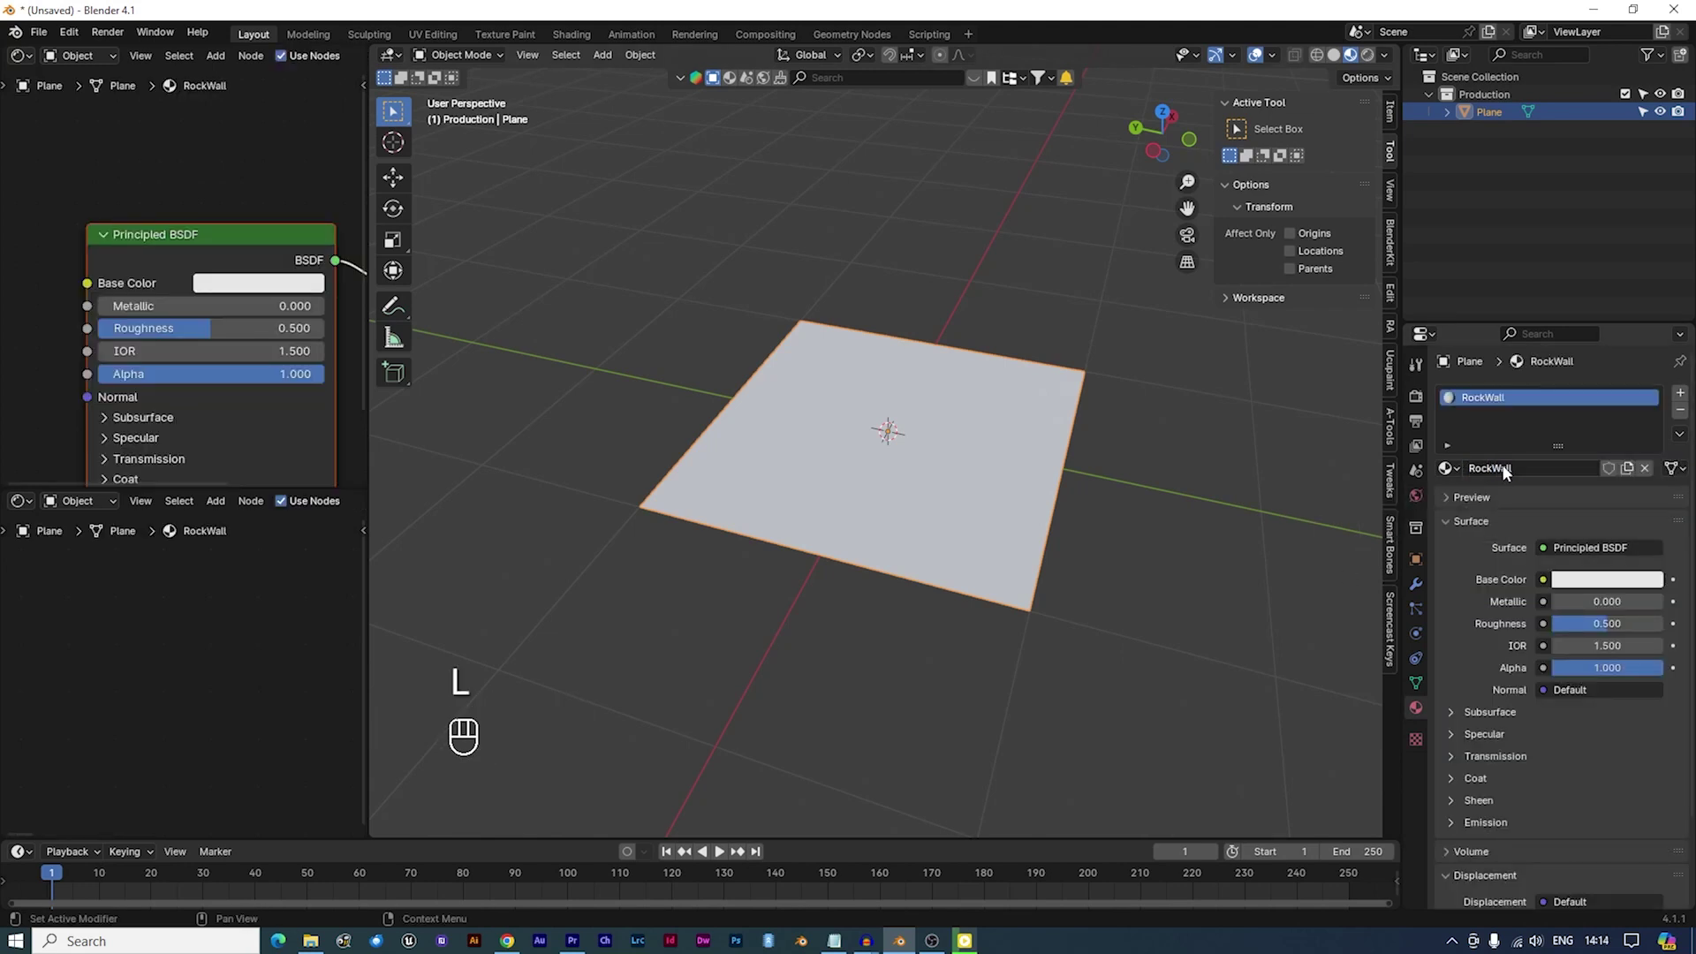
# Switch to the Shading workspace with a taller, zoomed-in node editor
pyautogui.click(571, 35)
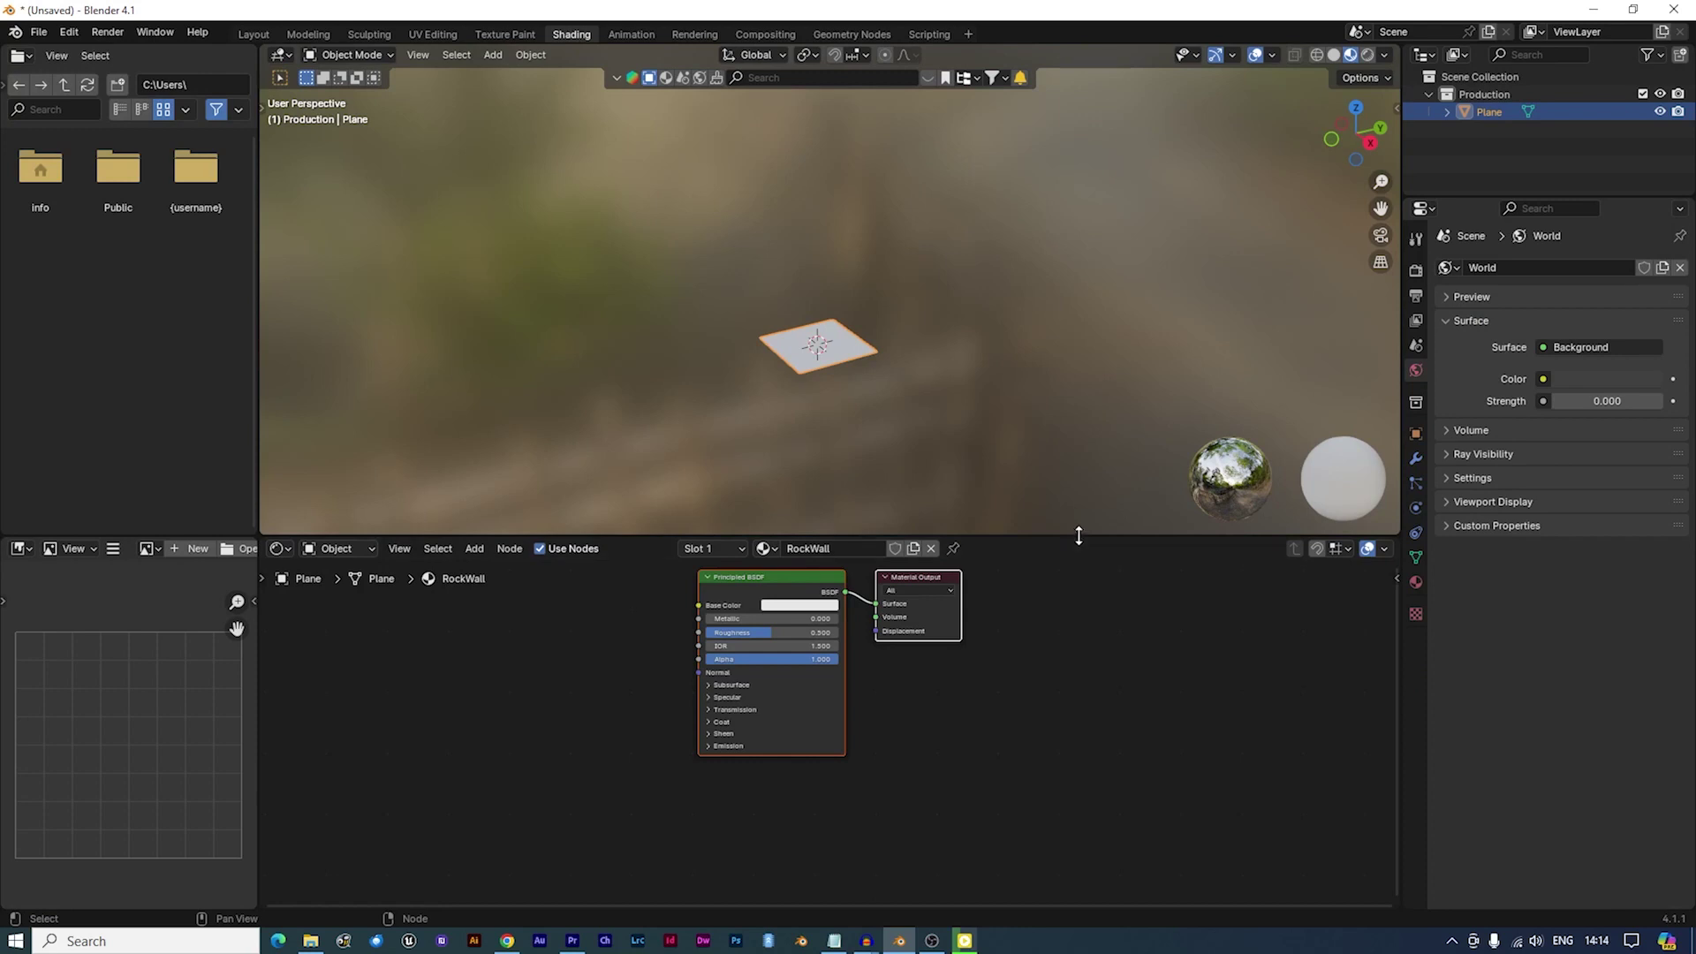
pyautogui.moveTo(1078, 535); pyautogui.dragTo(1076, 408)
pyautogui.scroll(3, 892, 300)
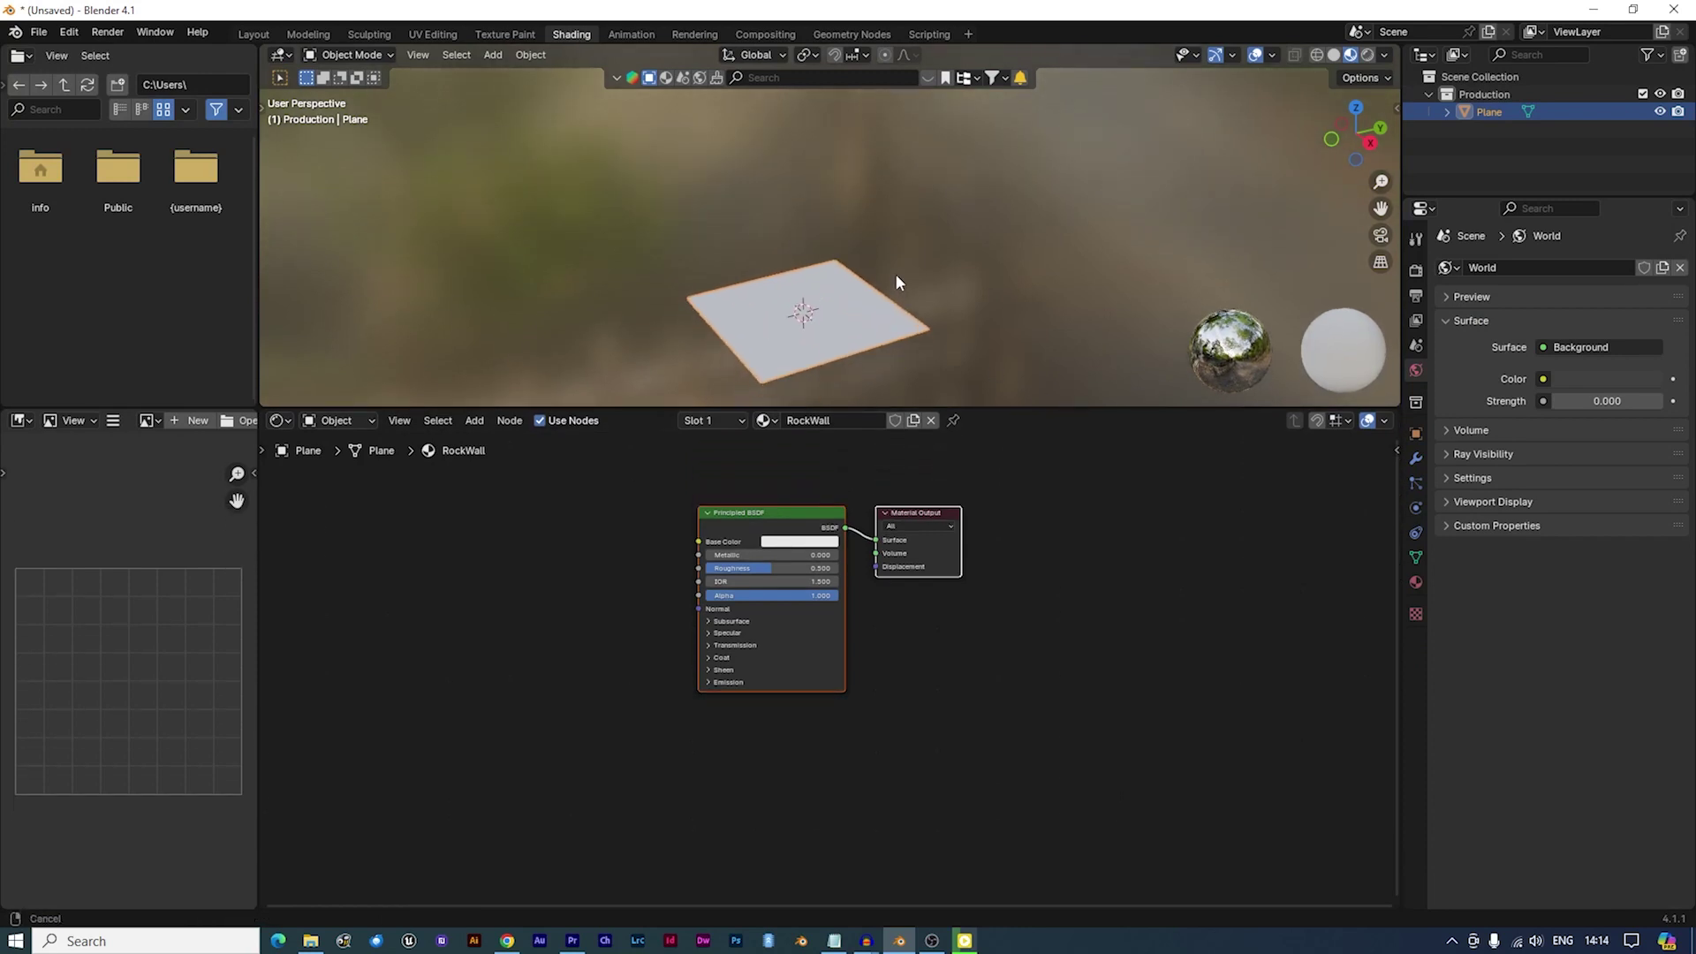
pyautogui.scroll(4, 900, 266)
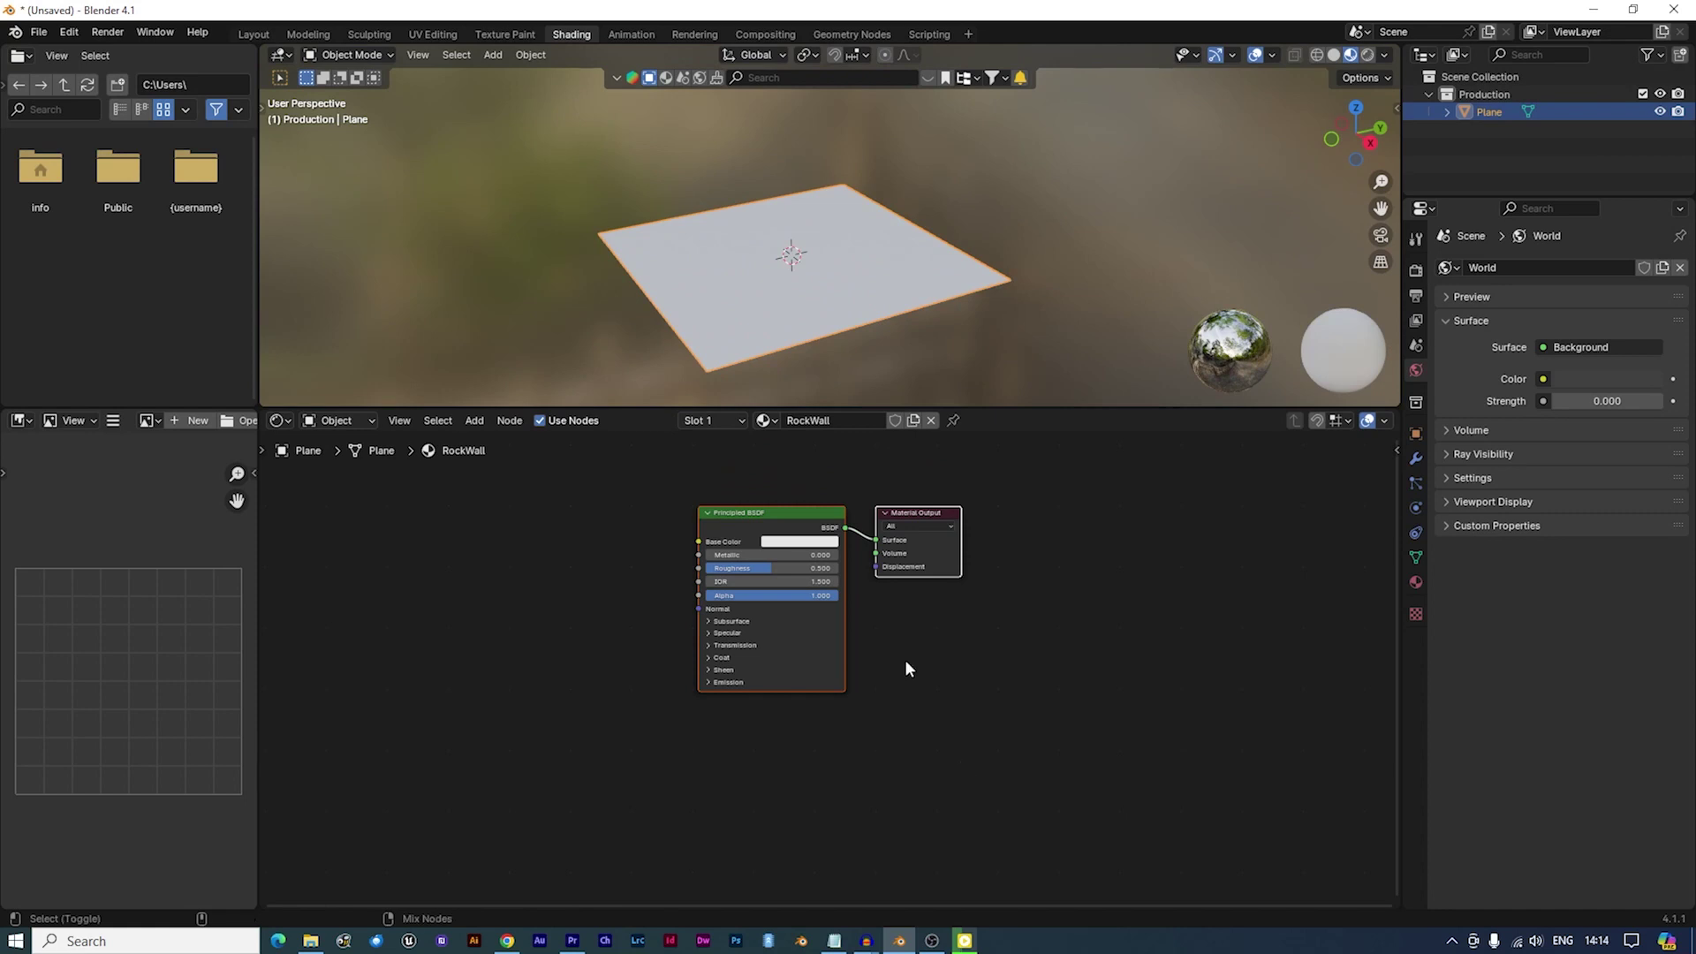
# Wire the four rock_wall_10 texture maps into the Principled BSDF via Principled Texture Setup
pyautogui.click(789, 520)
pyautogui.hotkey('ctrl', 'shift', 't')
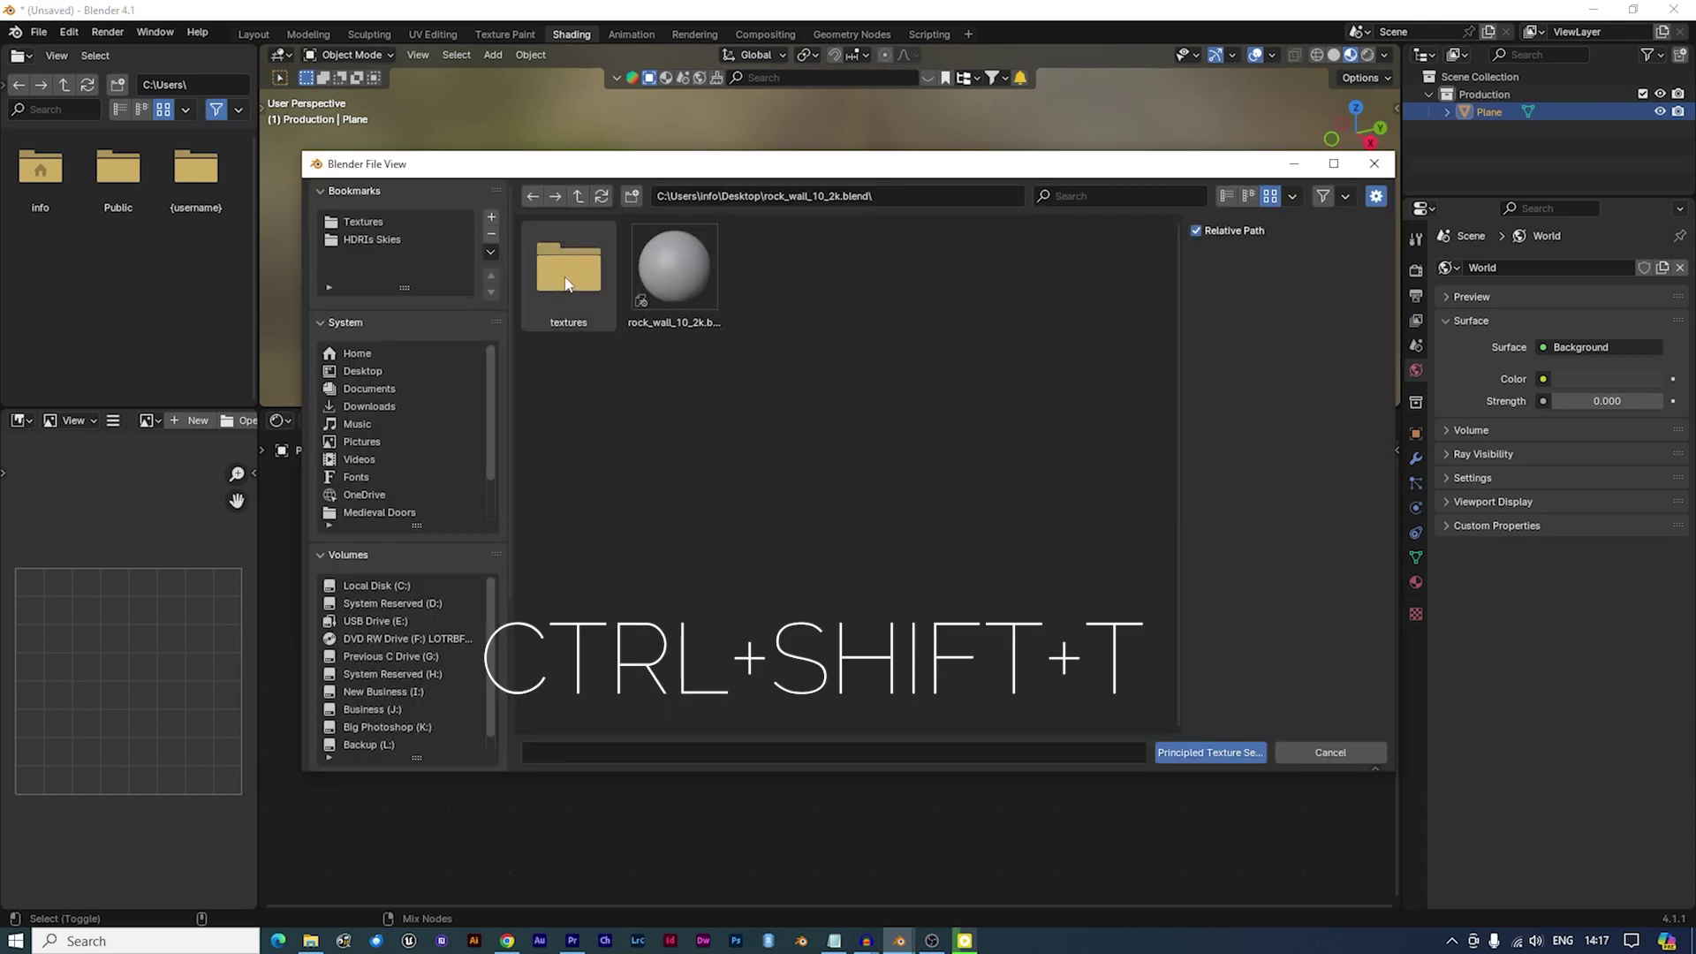
pyautogui.doubleClick(565, 269)
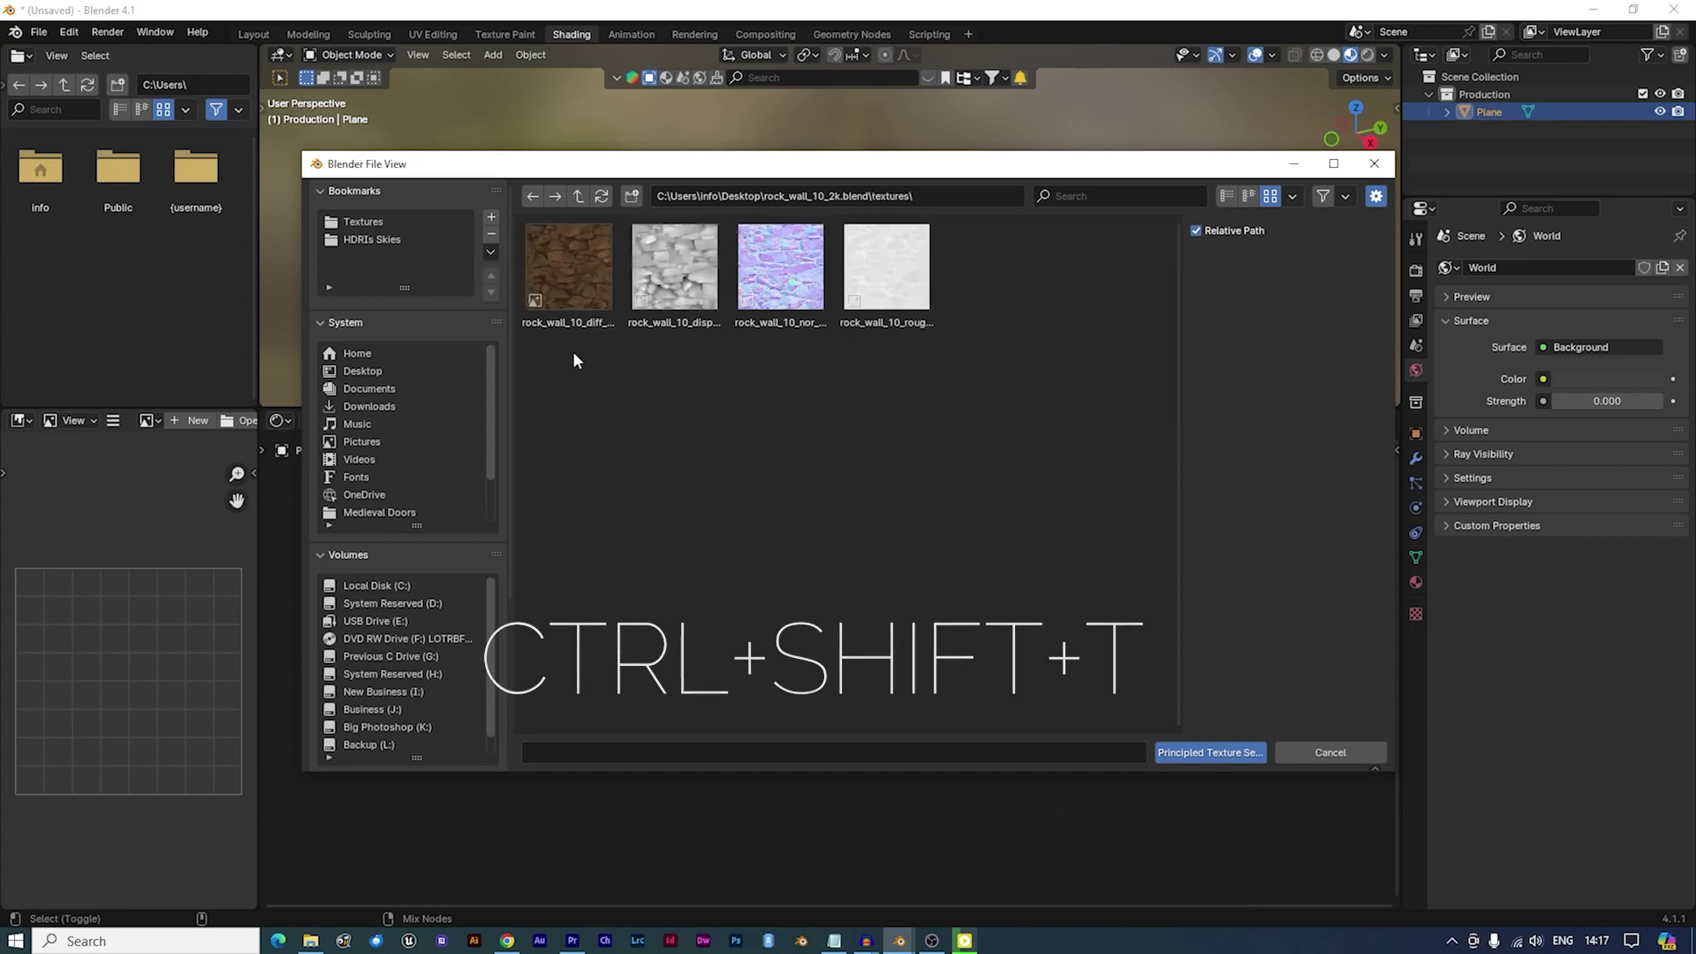
pyautogui.moveTo(569, 354); pyautogui.dragTo(874, 270)
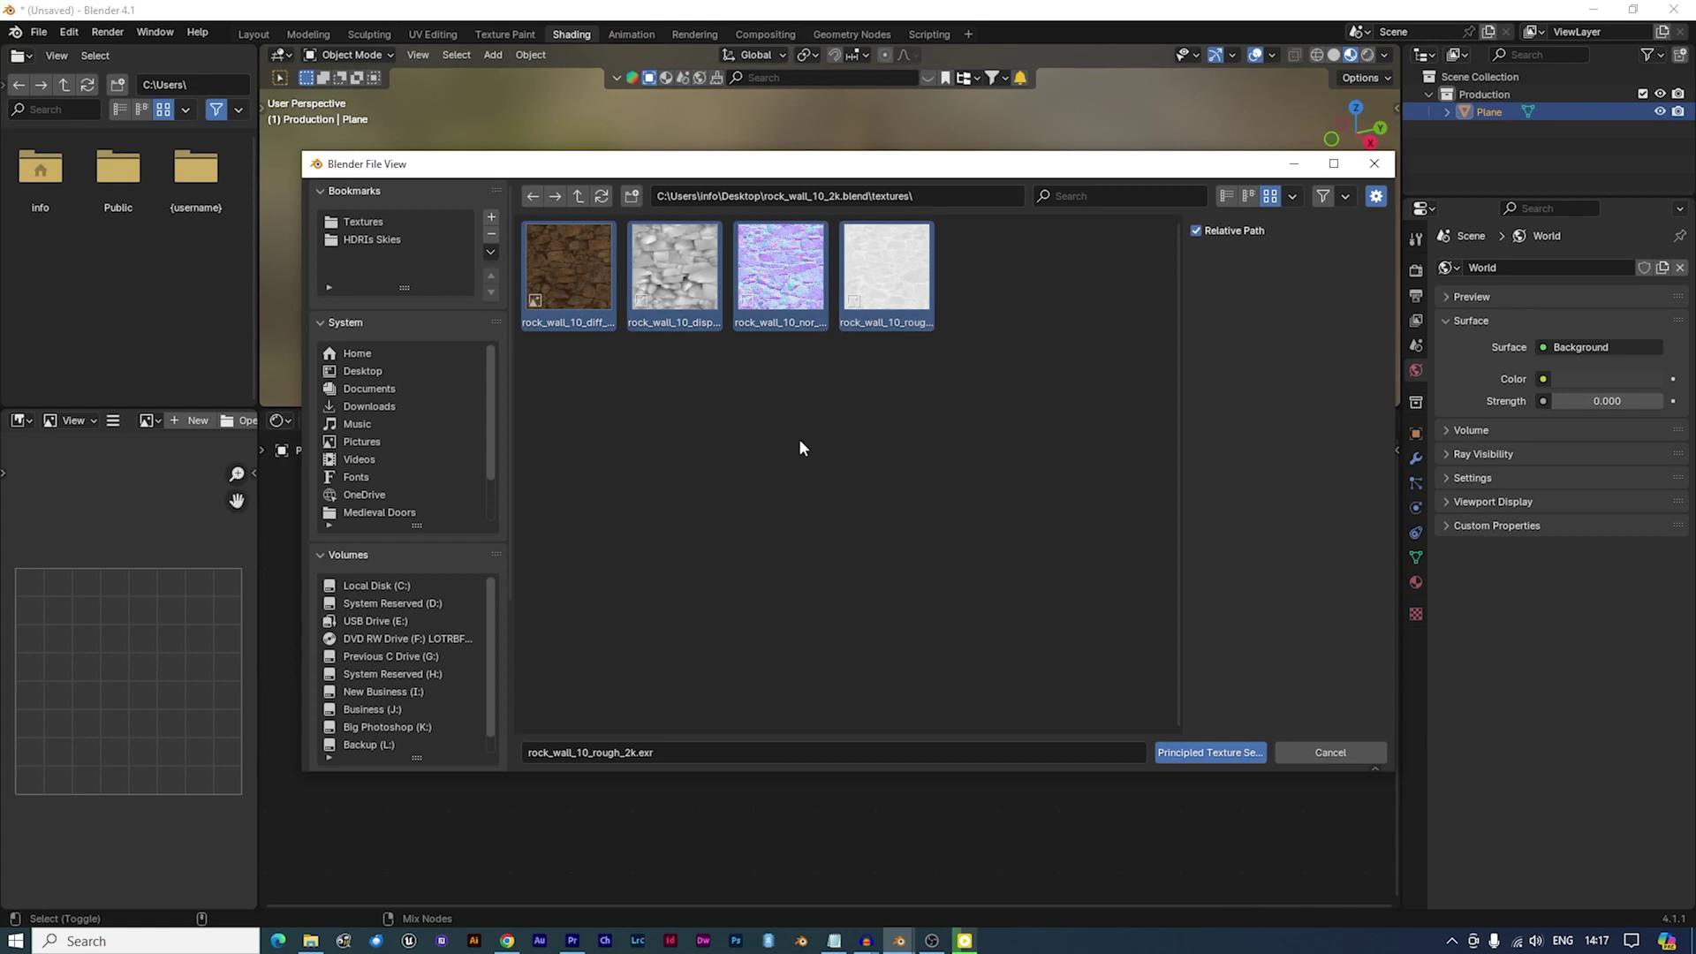
pyautogui.click(1211, 752)
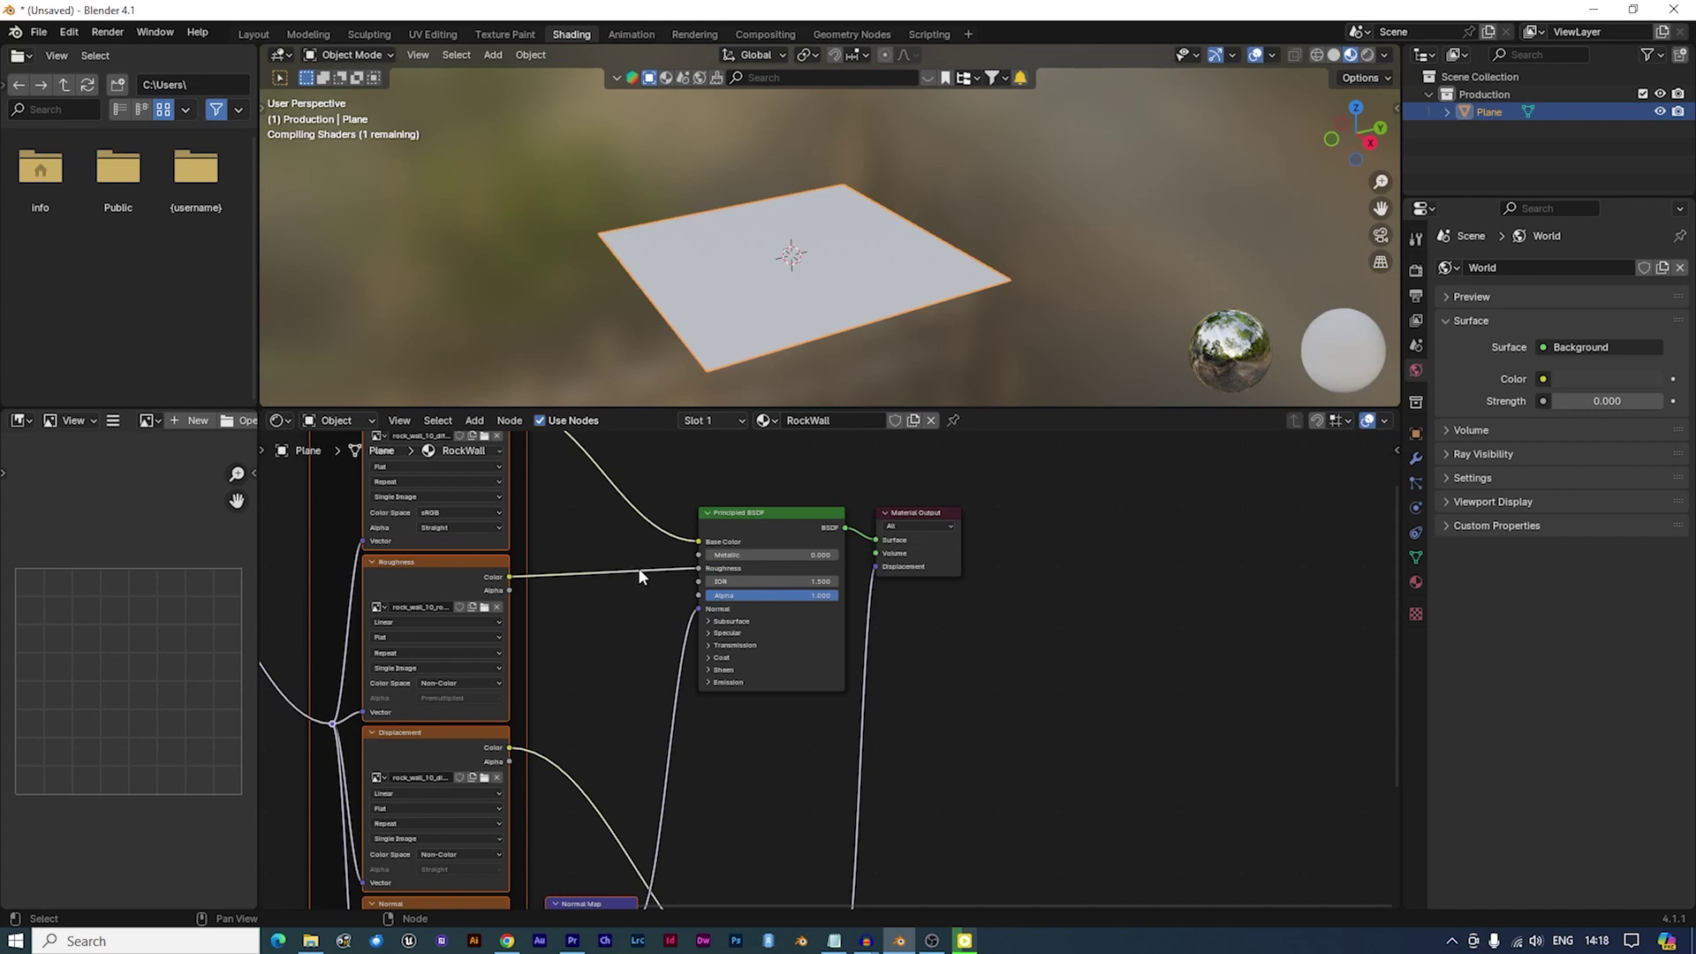
pyautogui.press('Home')
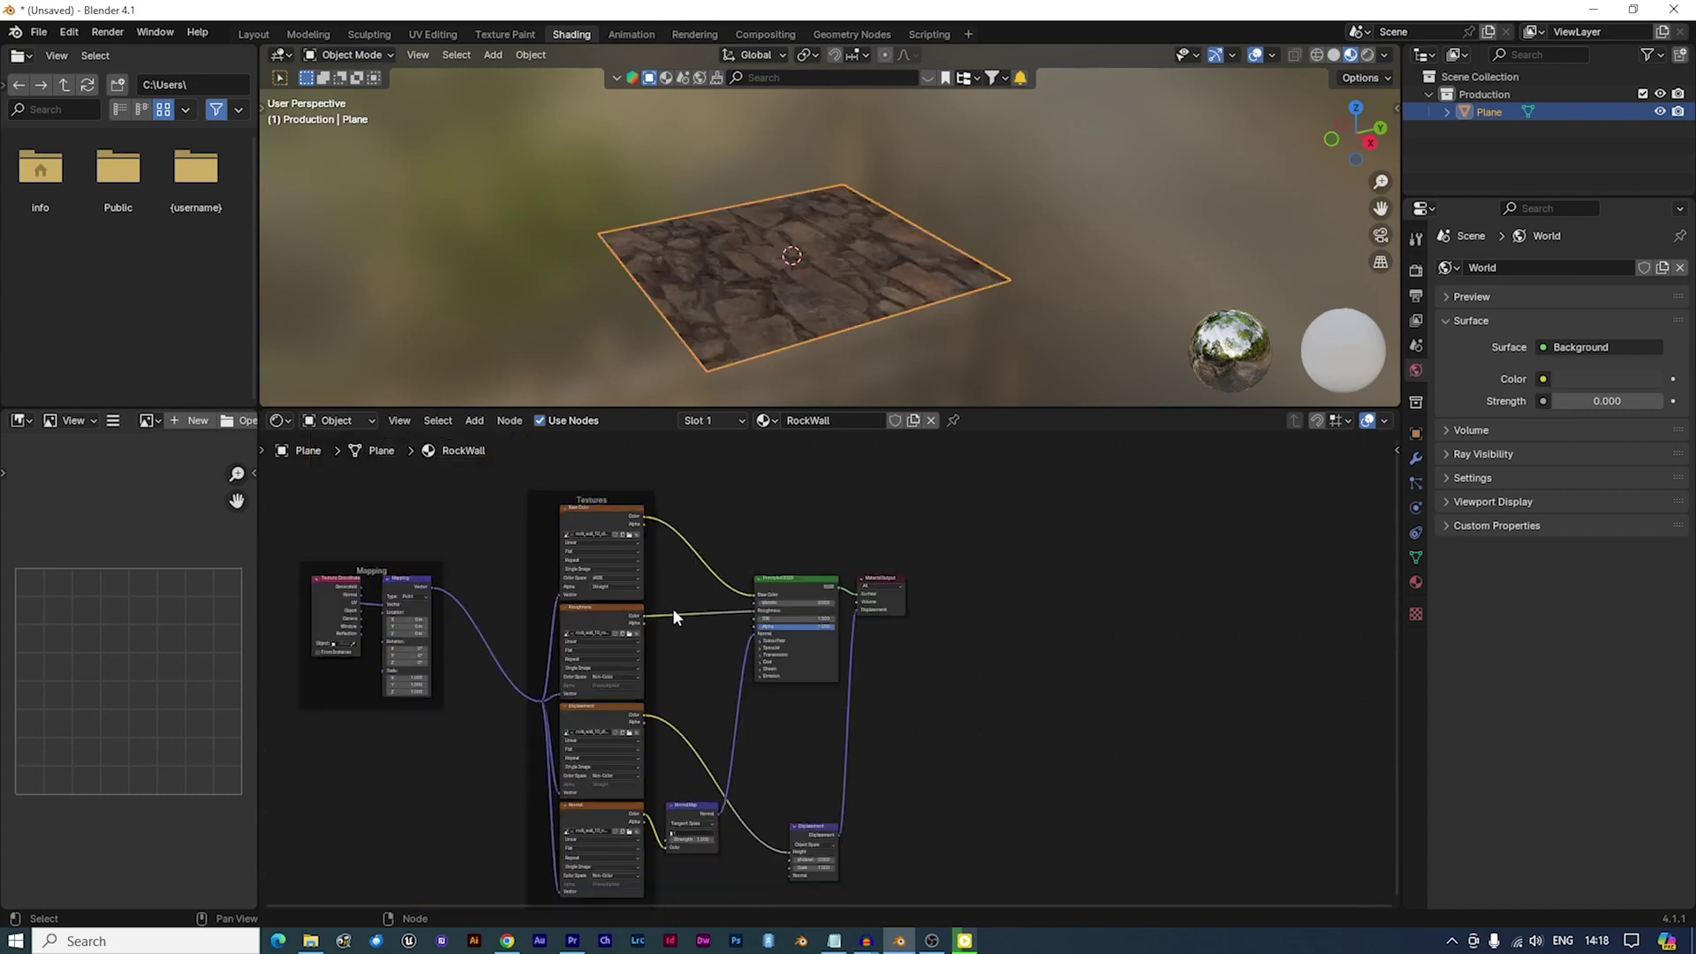
pyautogui.scroll(2, 671, 607)
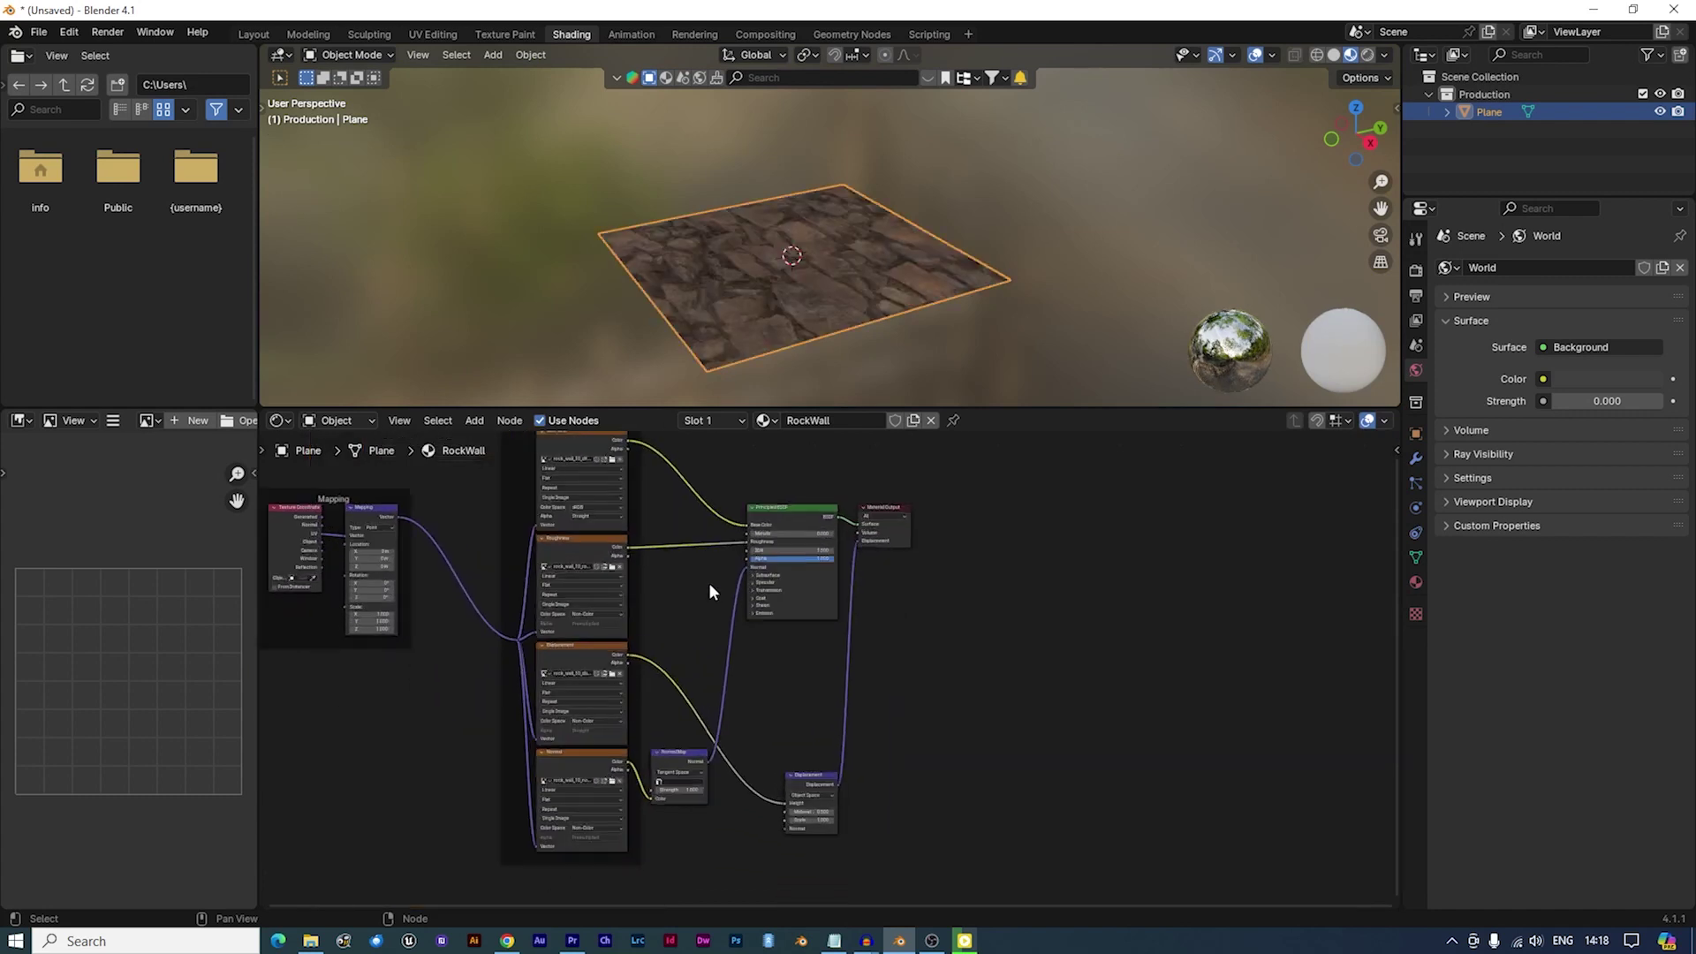
pyautogui.scroll(-1, 709, 581)
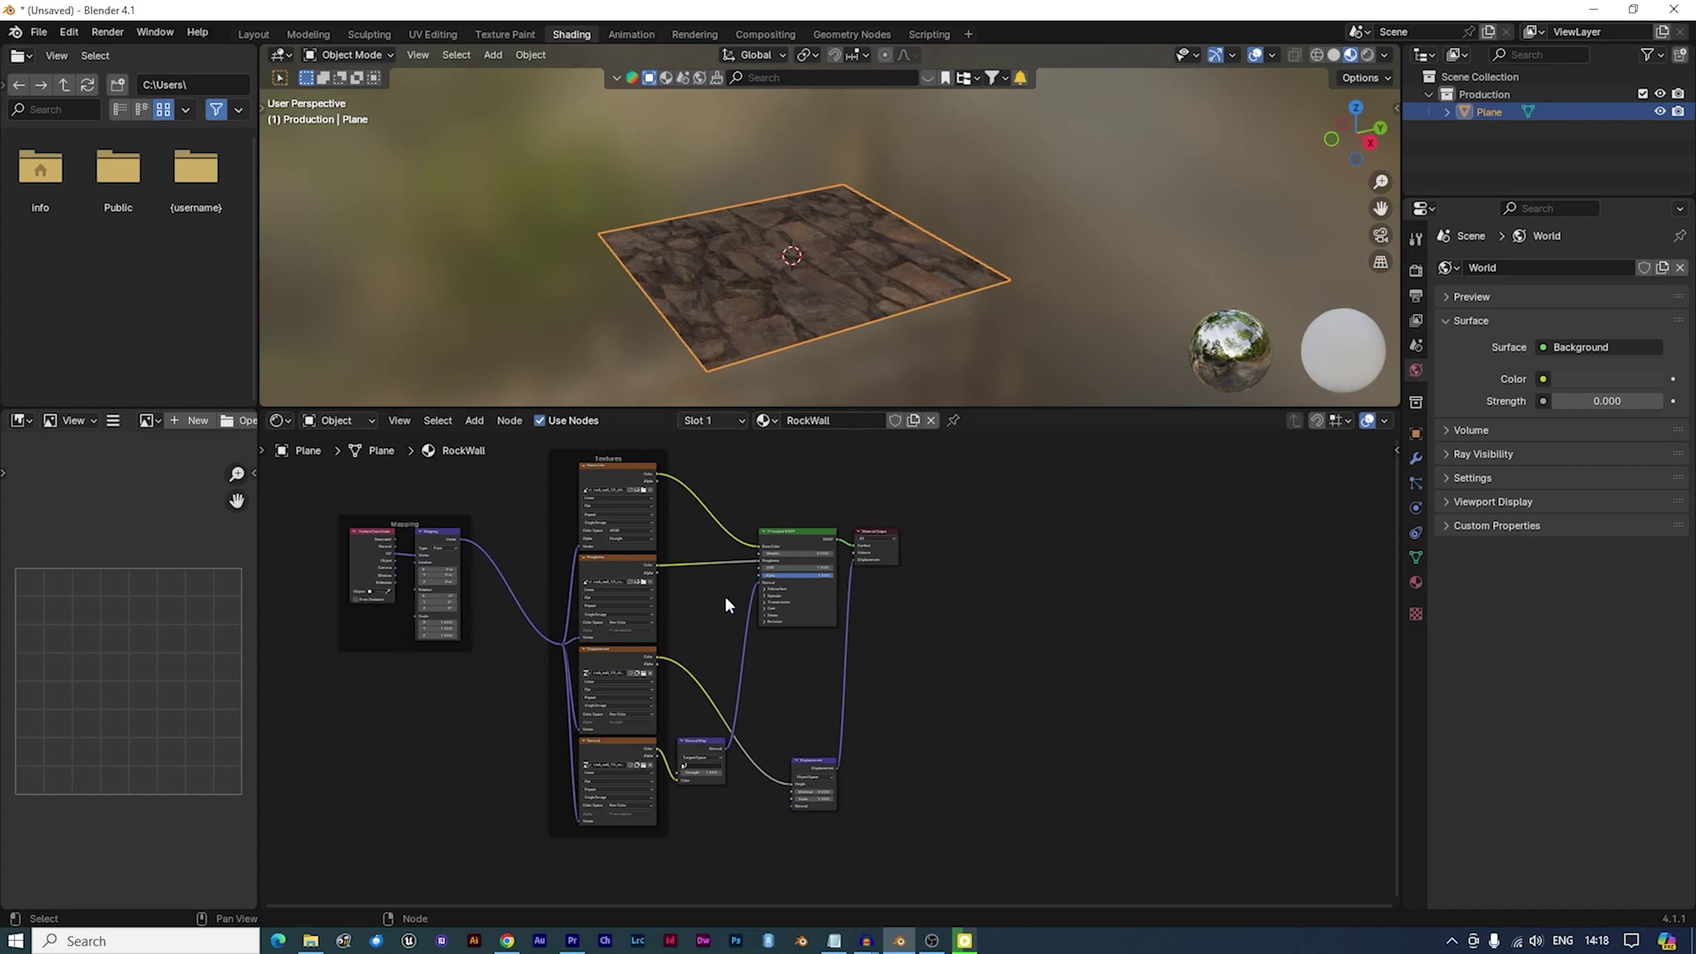
pyautogui.click(794, 537)
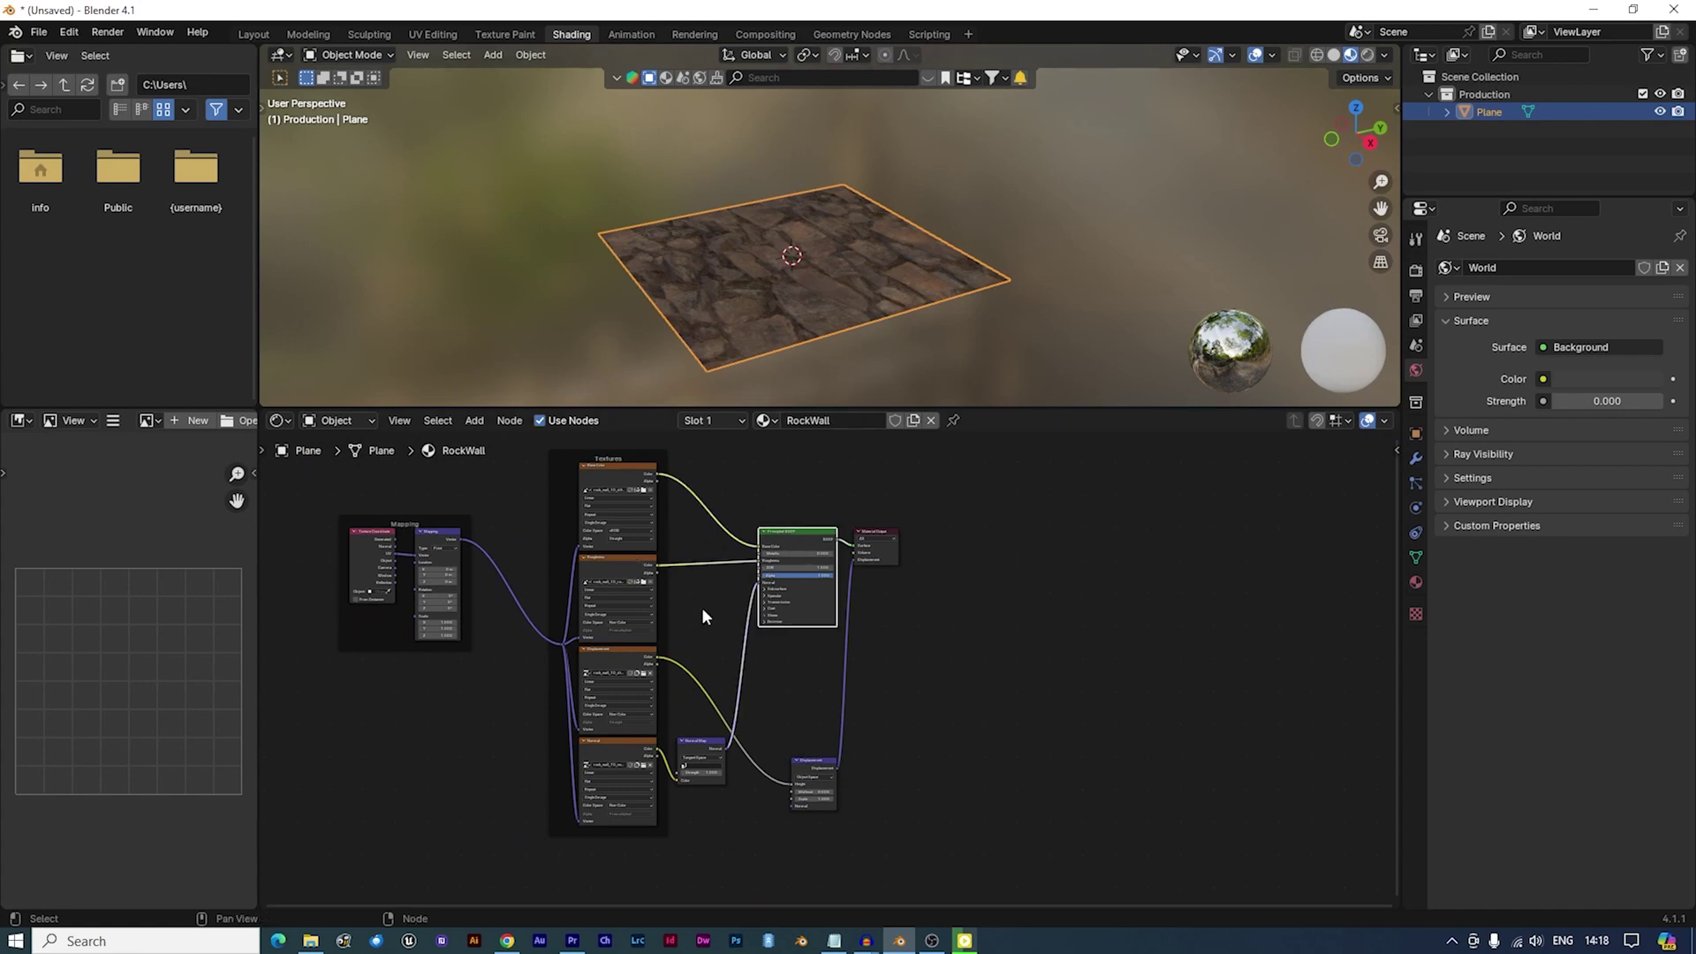
pyautogui.scroll(4, 786, 579)
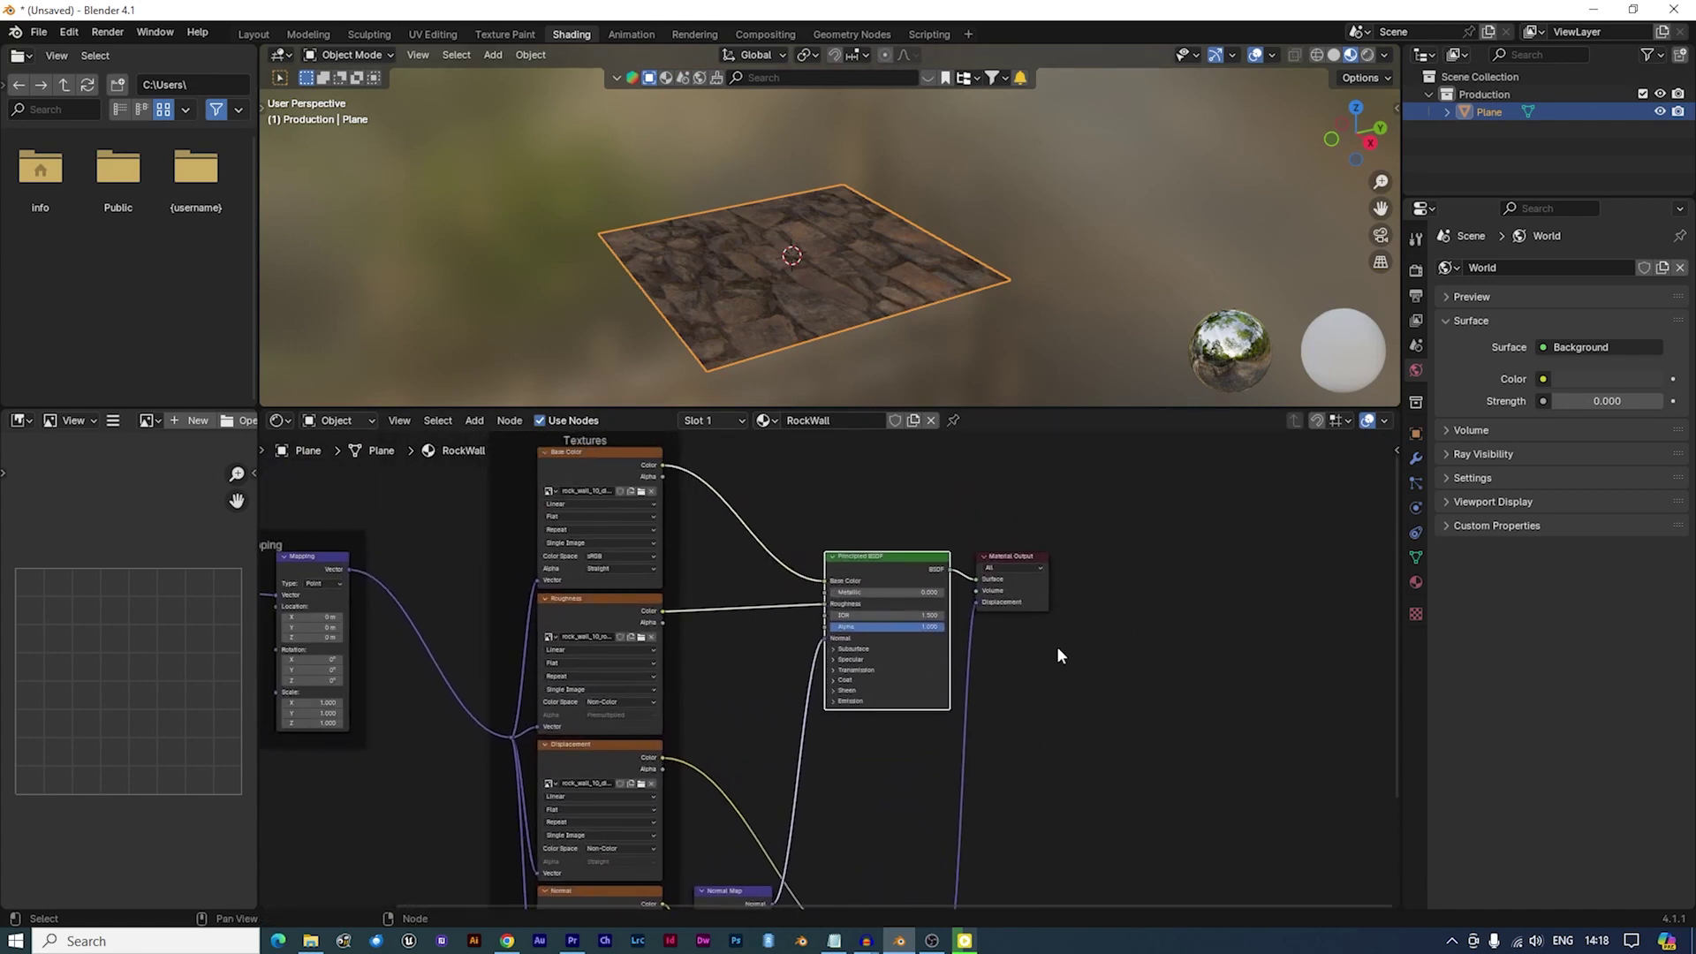
pyautogui.scroll(-2, 1041, 629)
pyautogui.scroll(3, 678, 604)
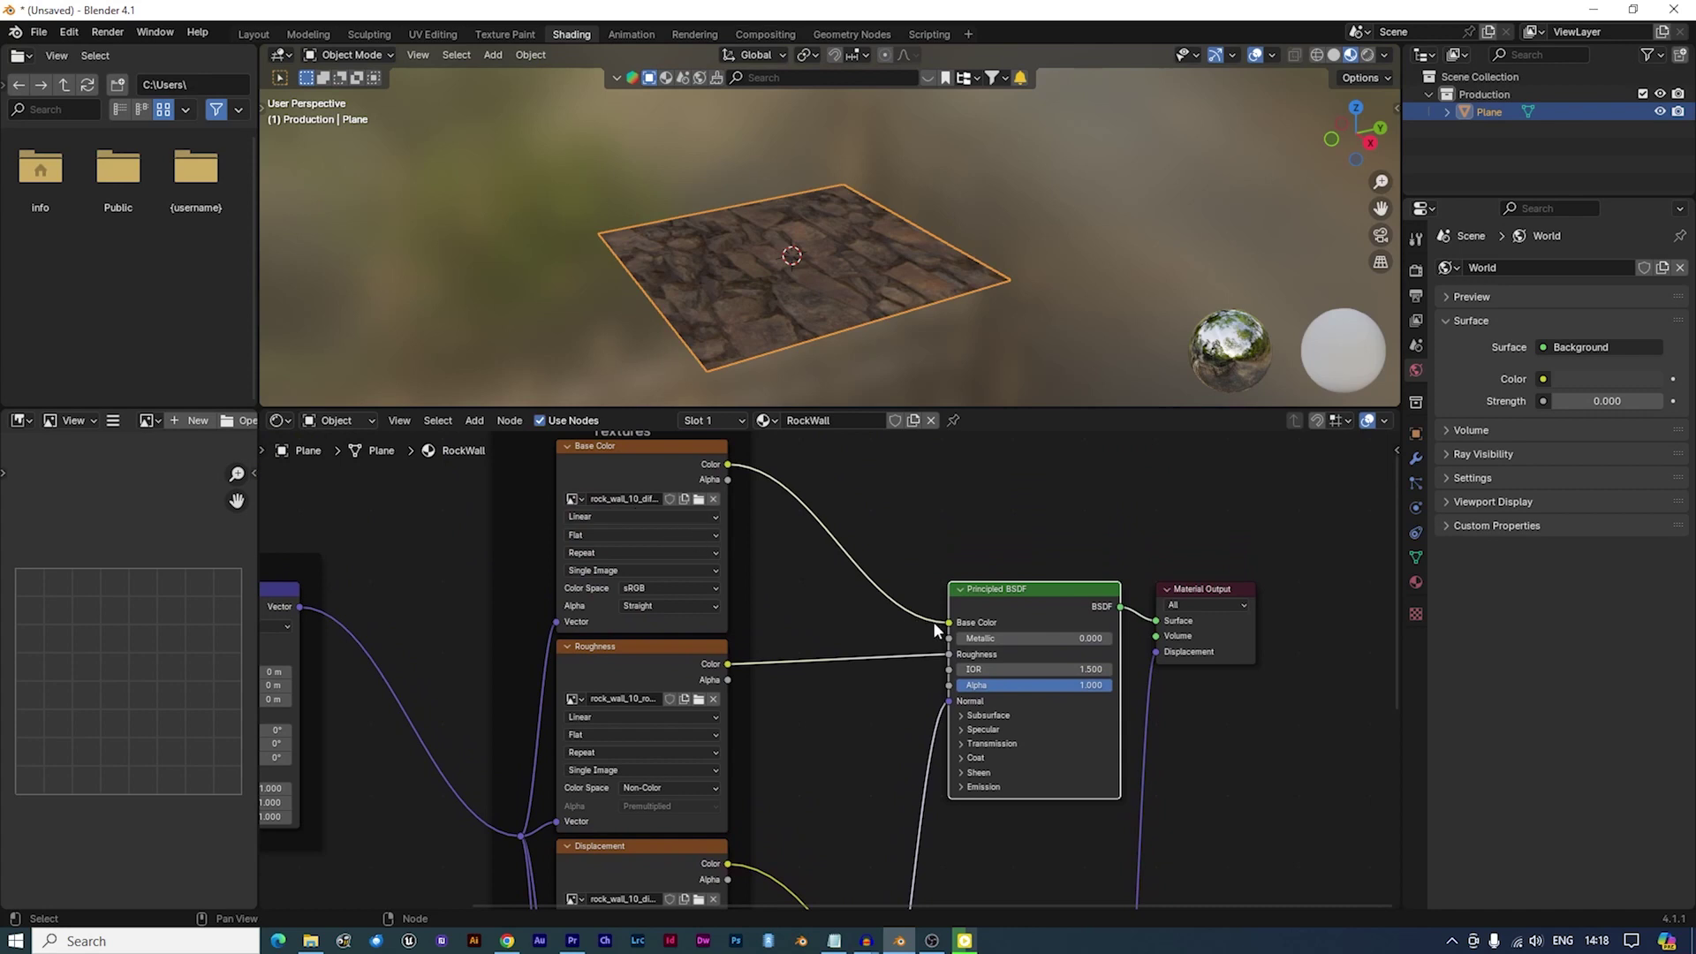
pyautogui.click(687, 588)
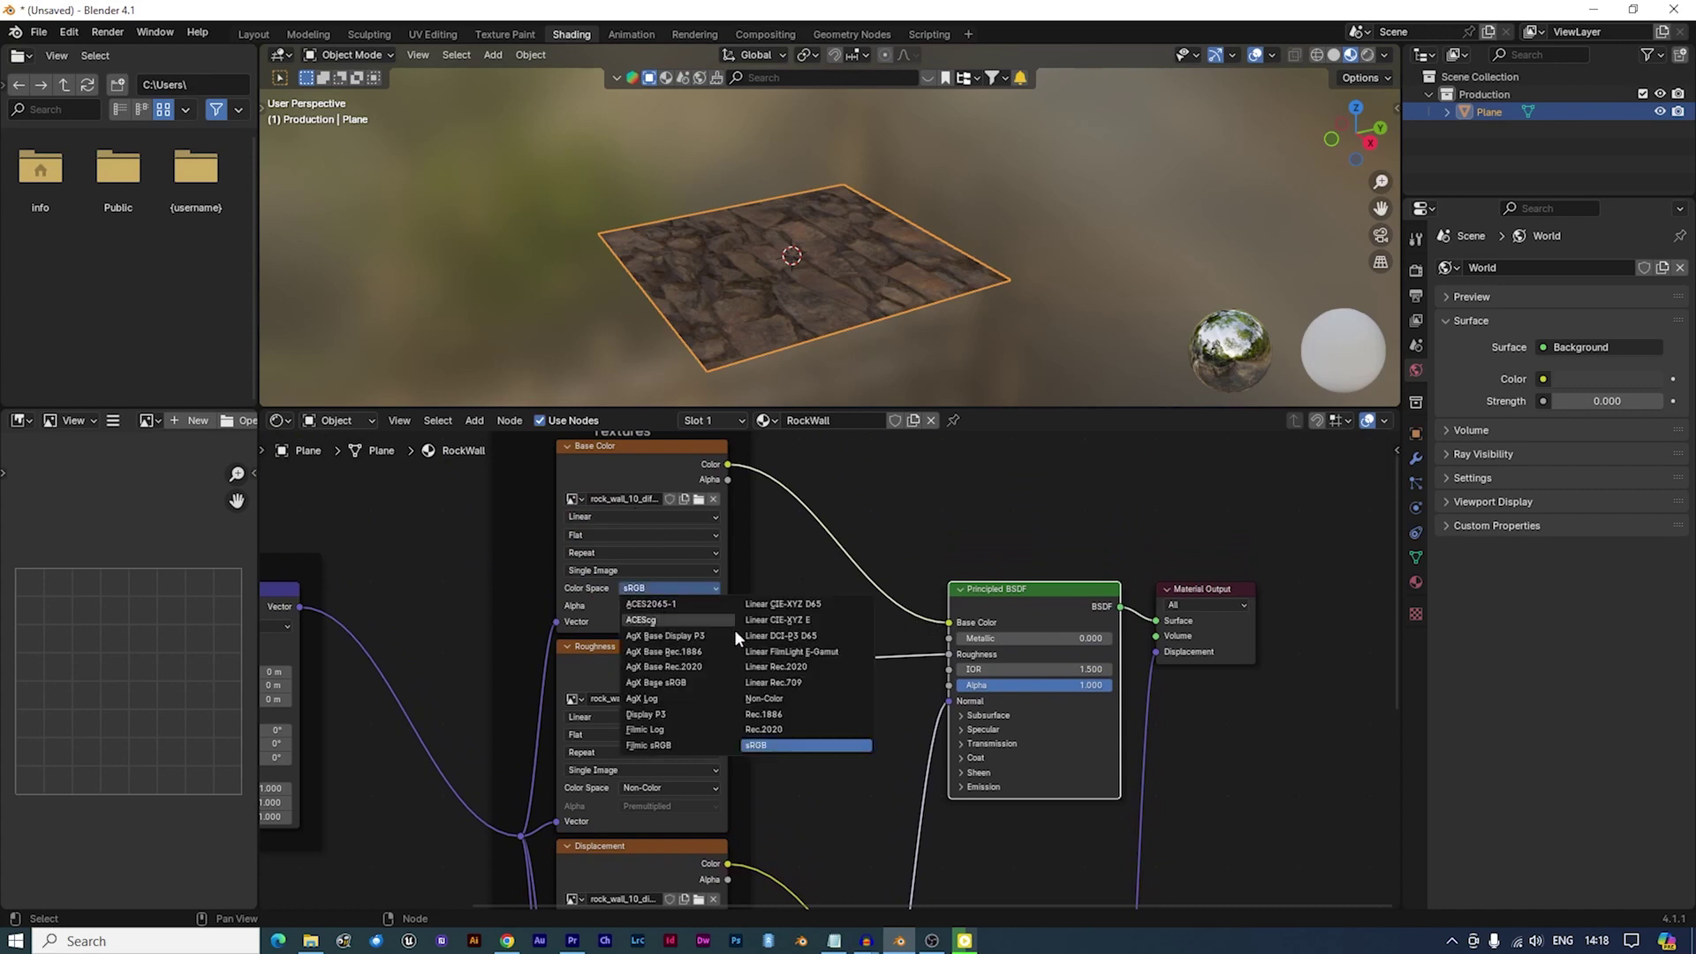
pyautogui.click(768, 744)
pyautogui.moveTo(795, 764); pyautogui.dragTo(812, 482, button='middle')
pyautogui.keyDown('shift'); pyautogui.scroll(-5, 707, 538); pyautogui.keyUp('shift')
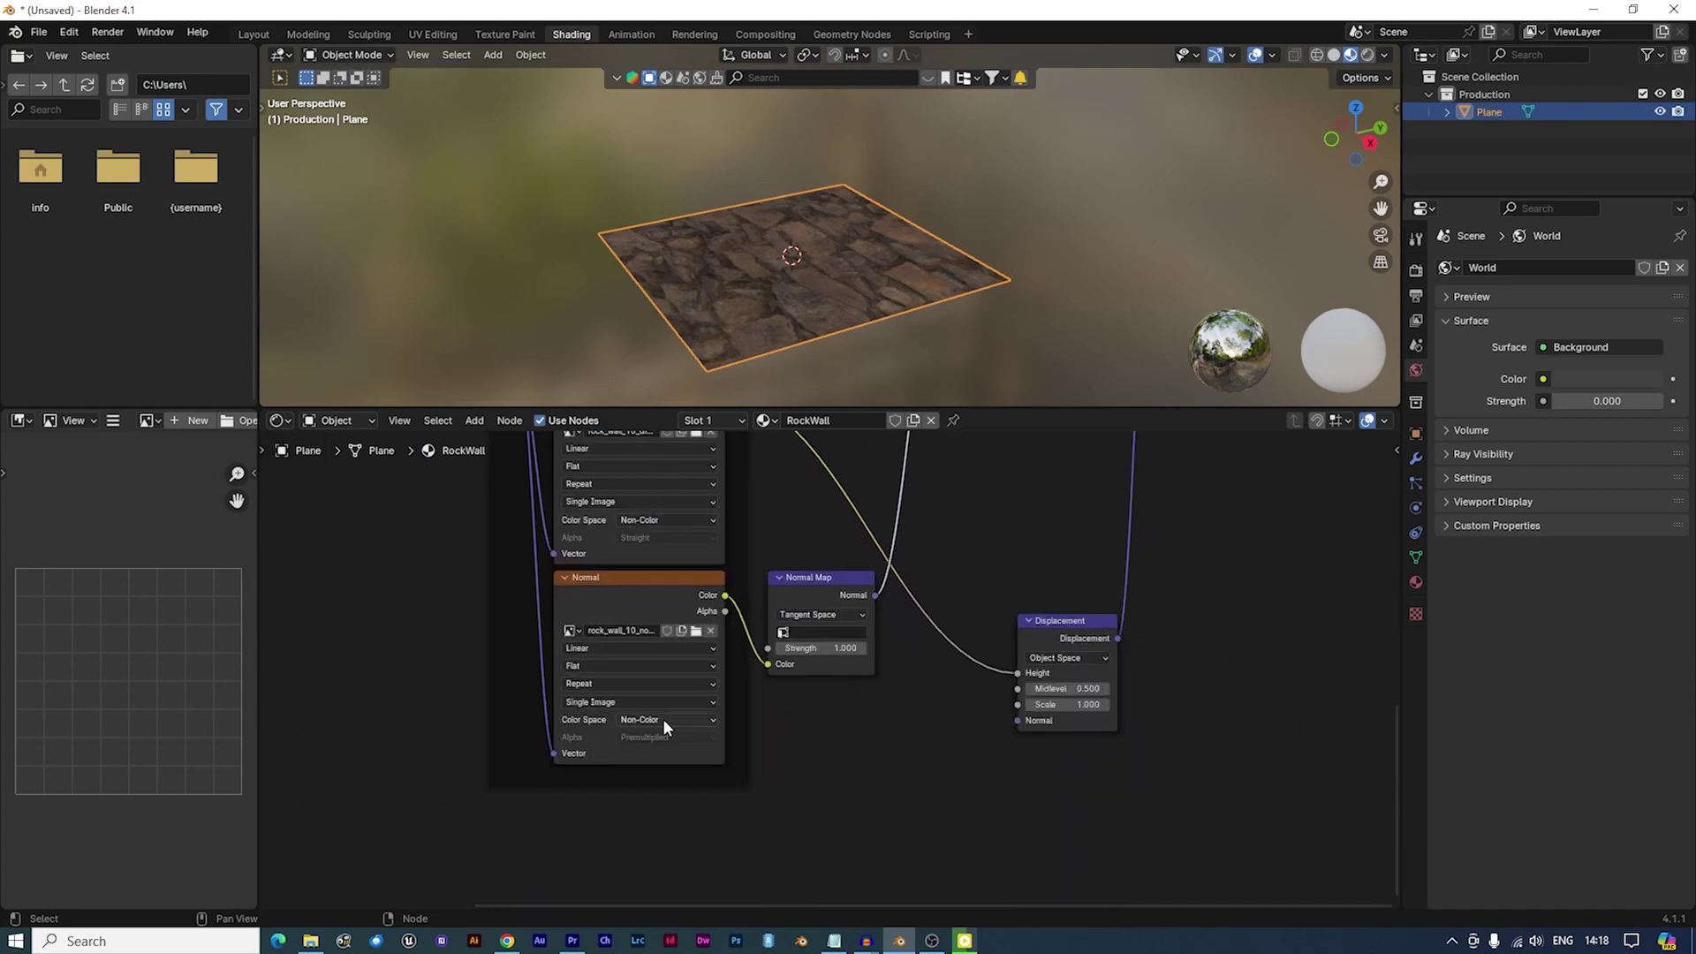
pyautogui.scroll(-4, 824, 526)
pyautogui.scroll(2, 814, 320)
pyautogui.moveTo(815, 320); pyautogui.dragTo(812, 406, button='middle')
# Subdivide the whole plane mesh with 90 cuts into a dense grid
pyautogui.moveTo(803, 409); pyautogui.dragTo(799, 586)
pyautogui.moveTo(839, 424); pyautogui.dragTo(841, 373, button='middle')
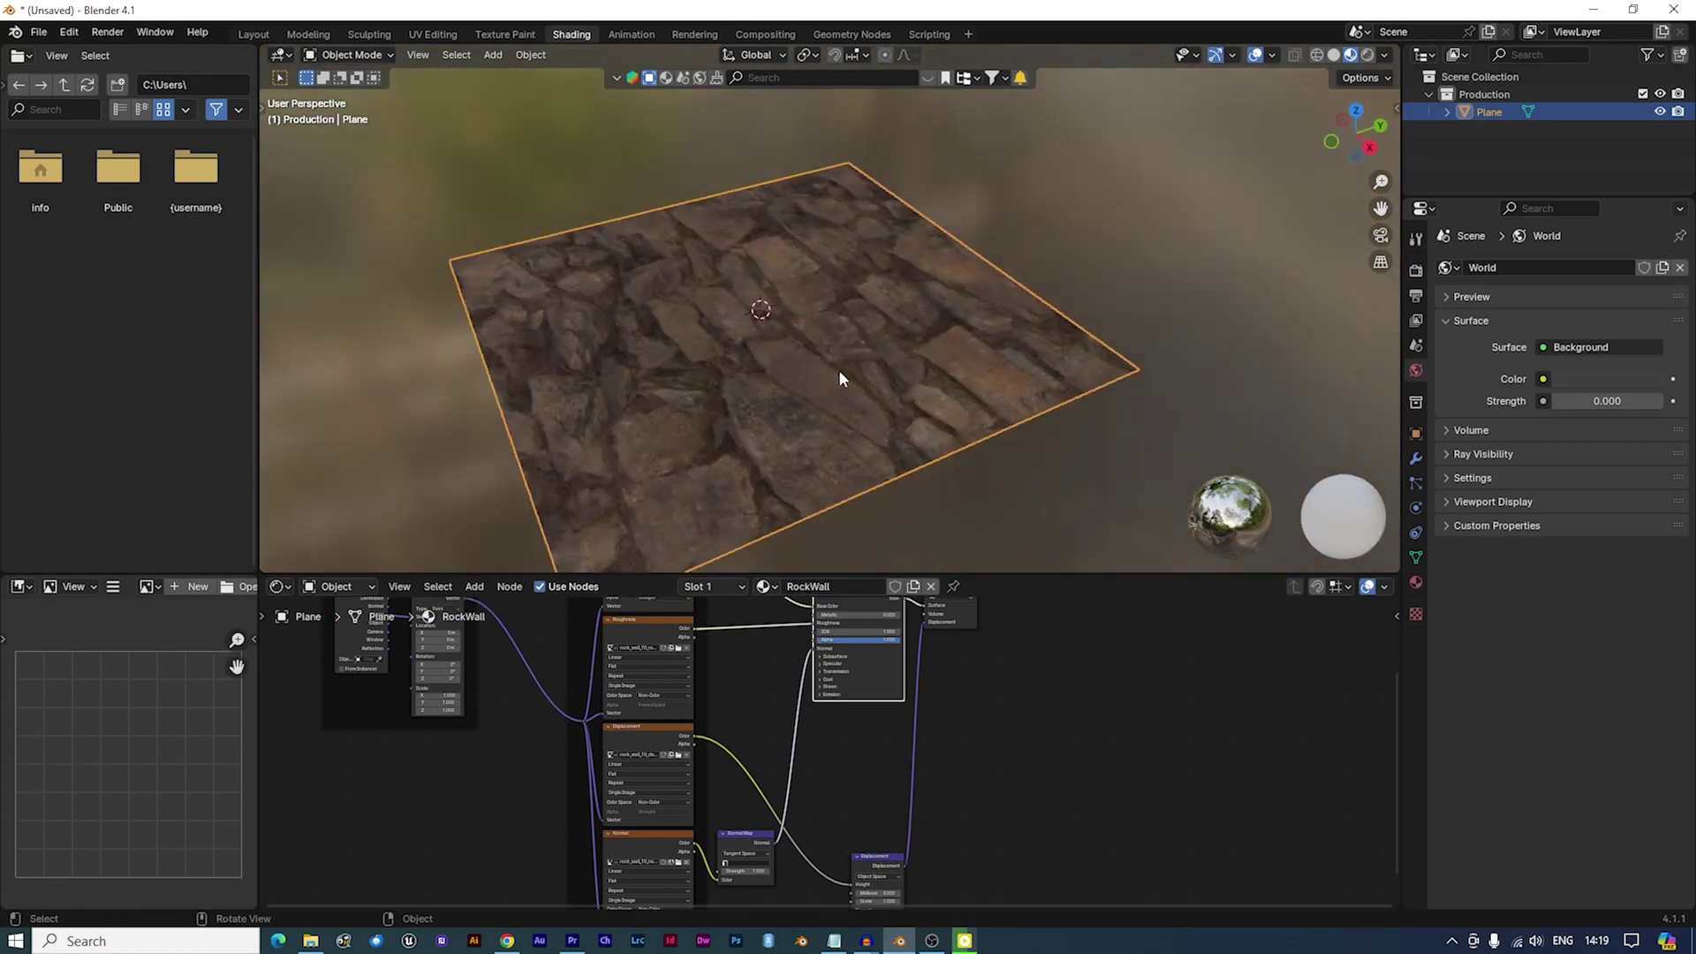
pyautogui.press('Tab')
pyautogui.hotkey('ctrl', 'e')
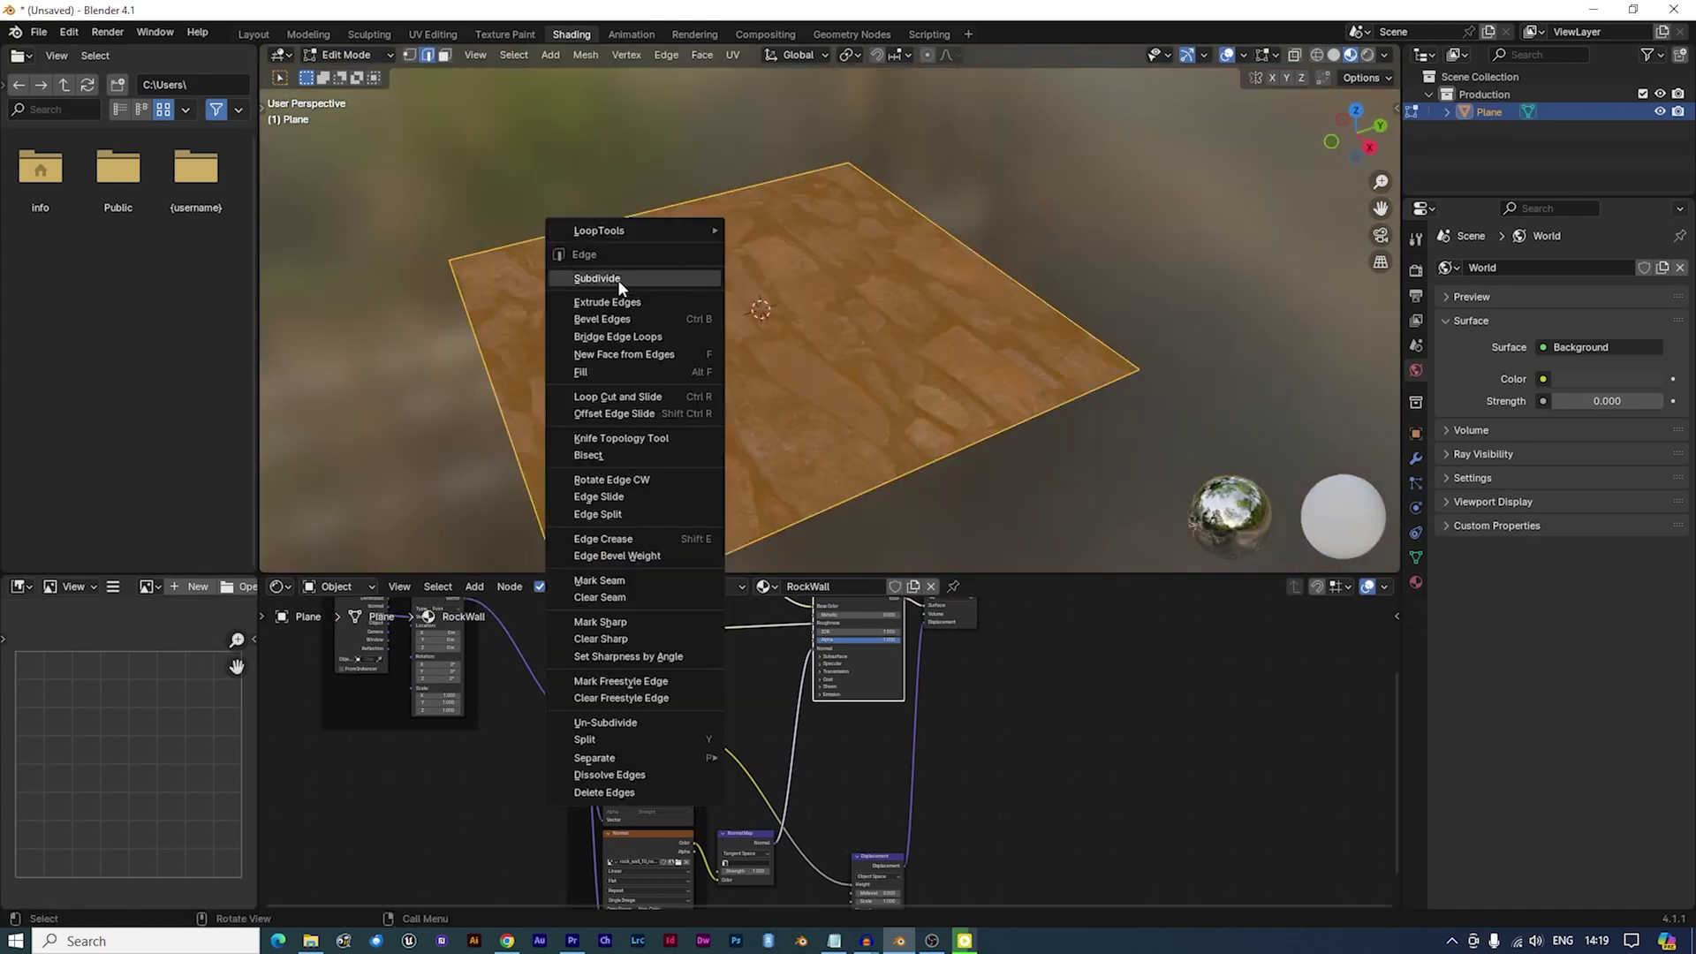
pyautogui.click(622, 278)
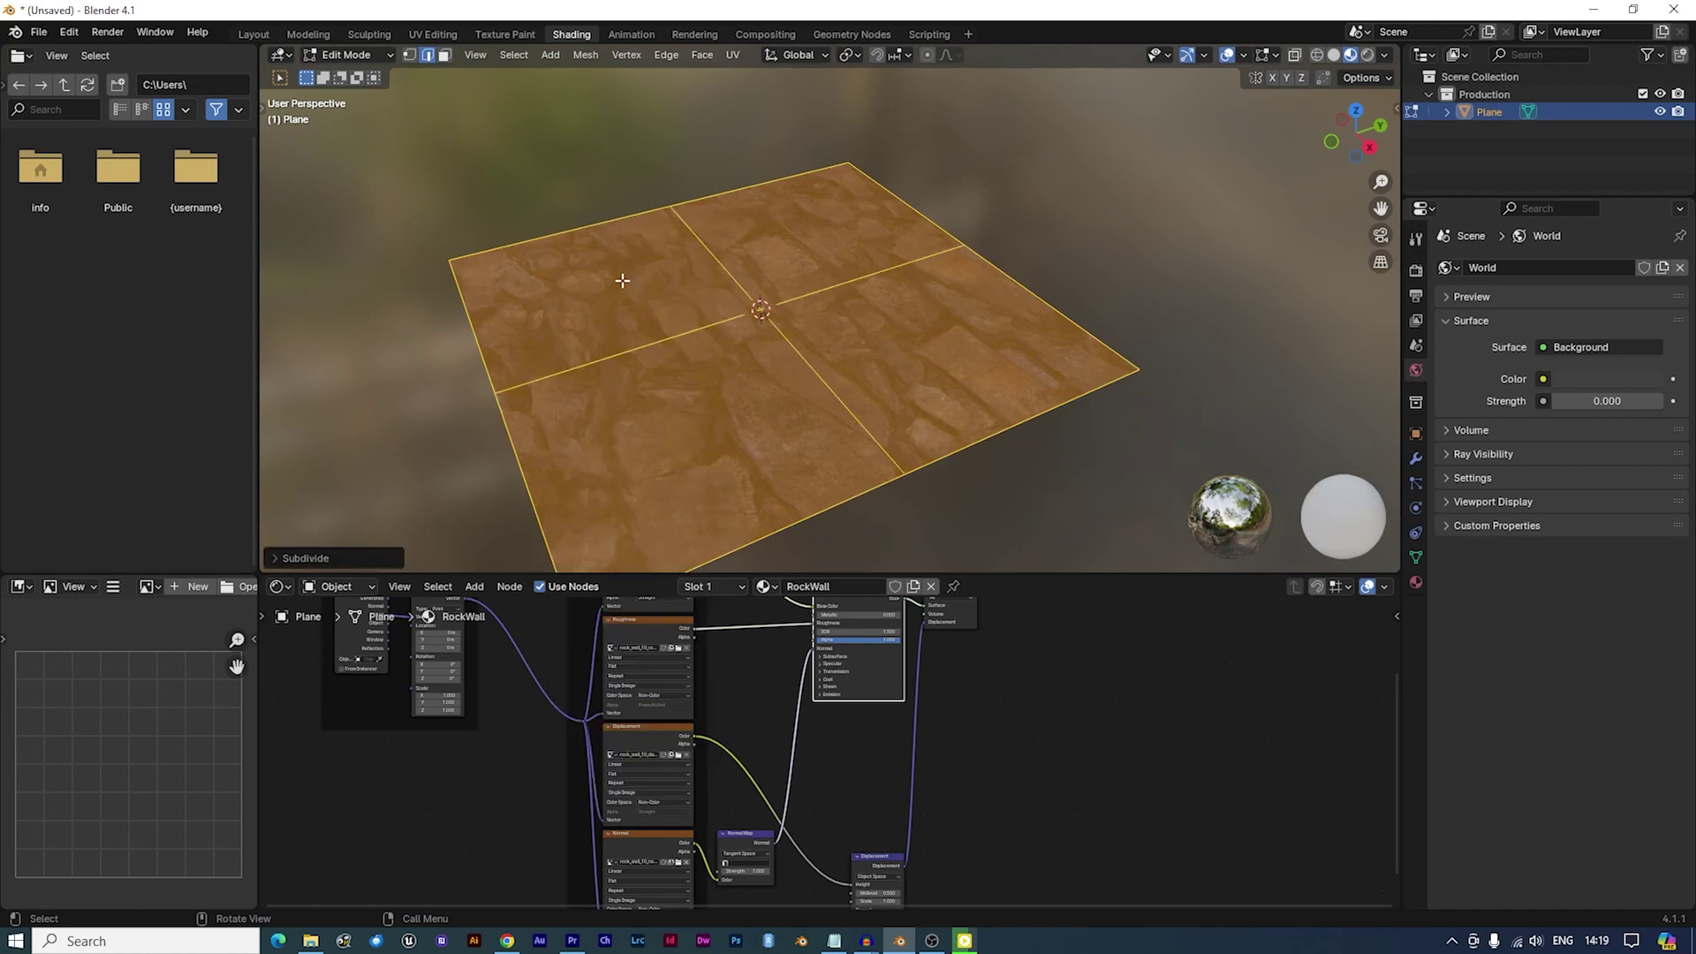
pyautogui.click(272, 555)
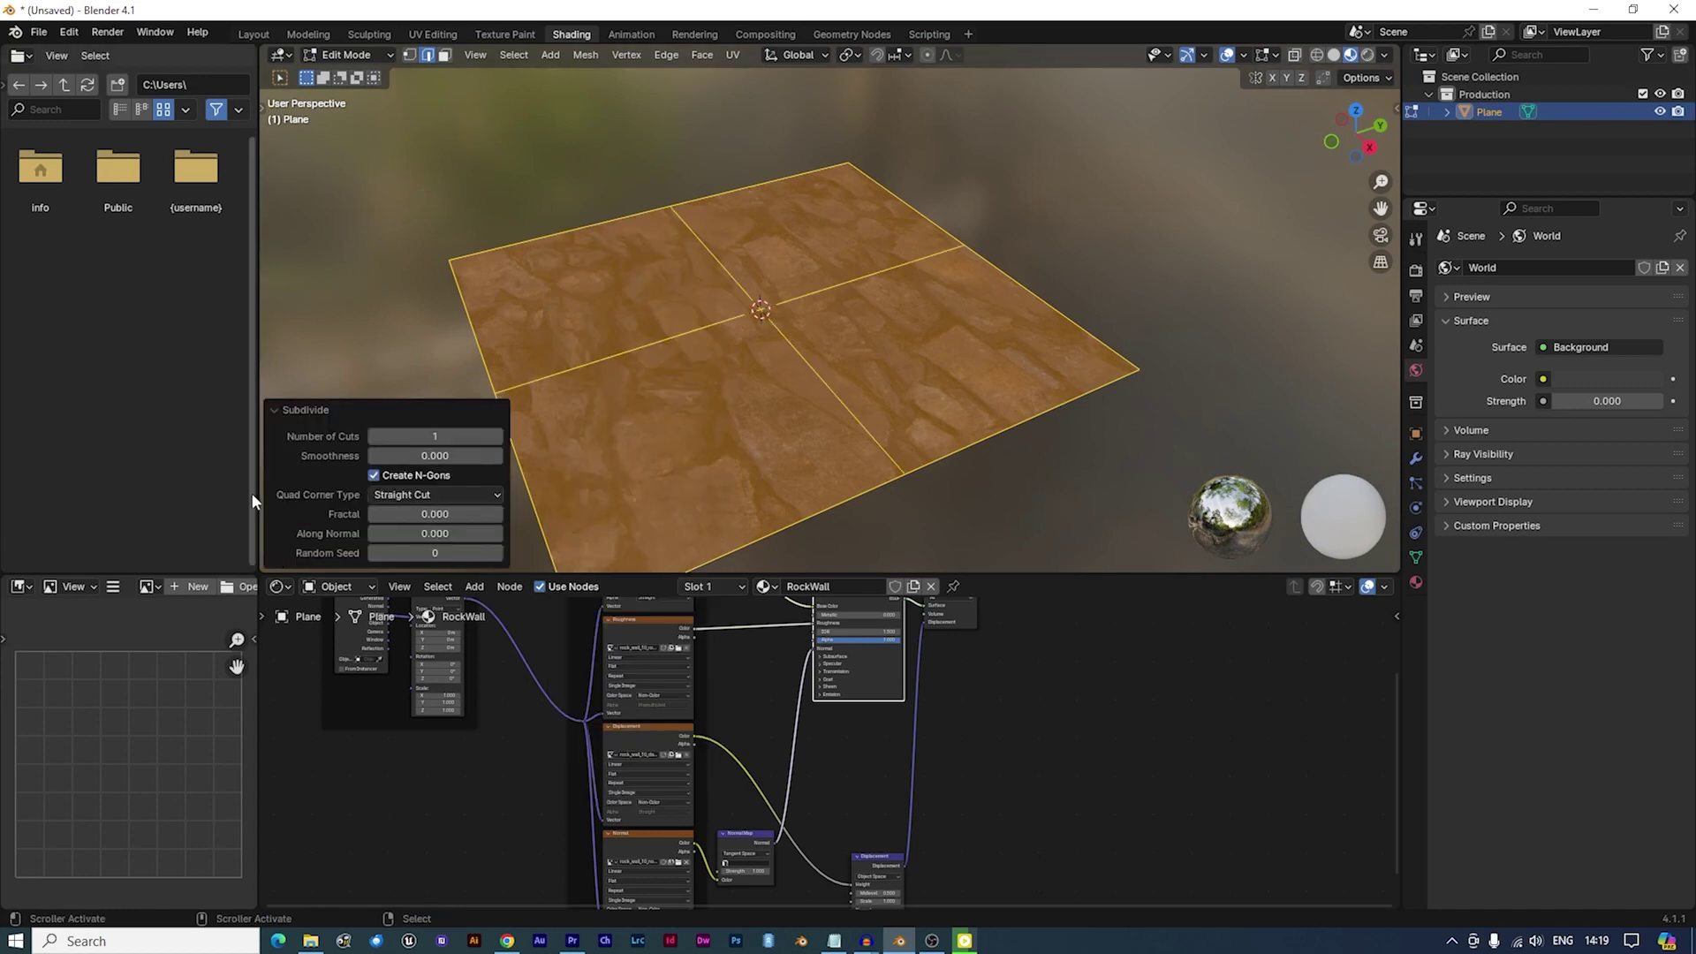
pyautogui.click(428, 443)
pyautogui.write('90')
pyautogui.press('Return')
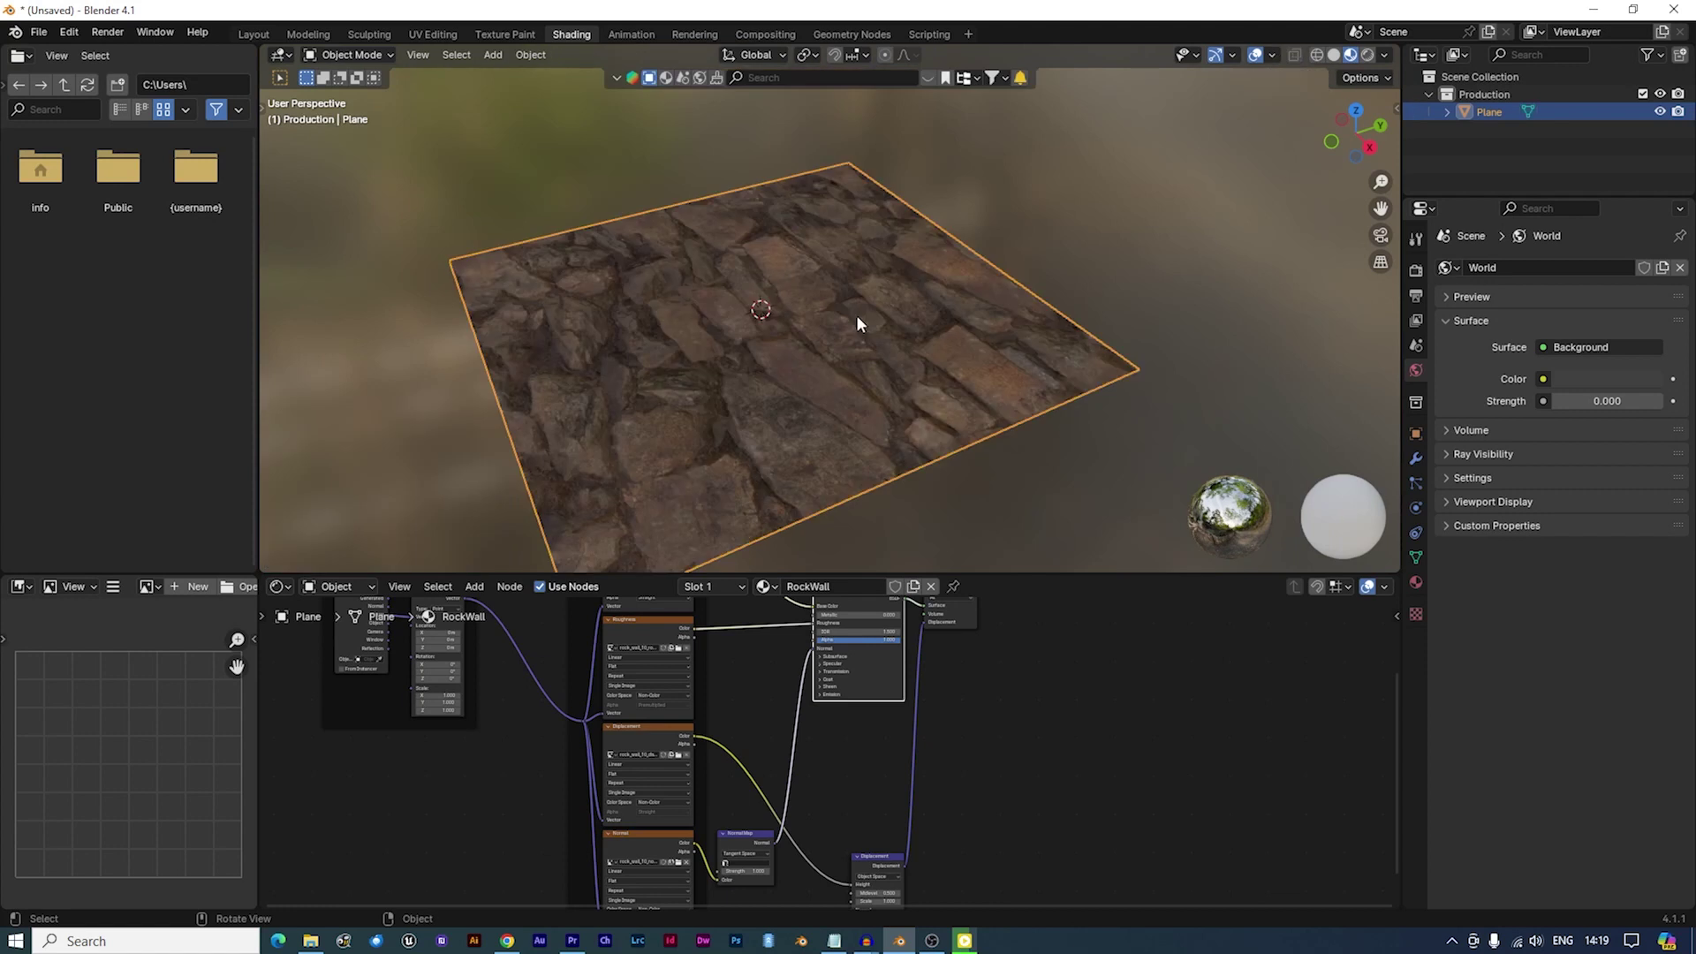
pyautogui.moveTo(1009, 468); pyautogui.dragTo(957, 462, button='middle')
# Set the RockWall material's surface displacement method to Displacement Only
pyautogui.click(1413, 583)
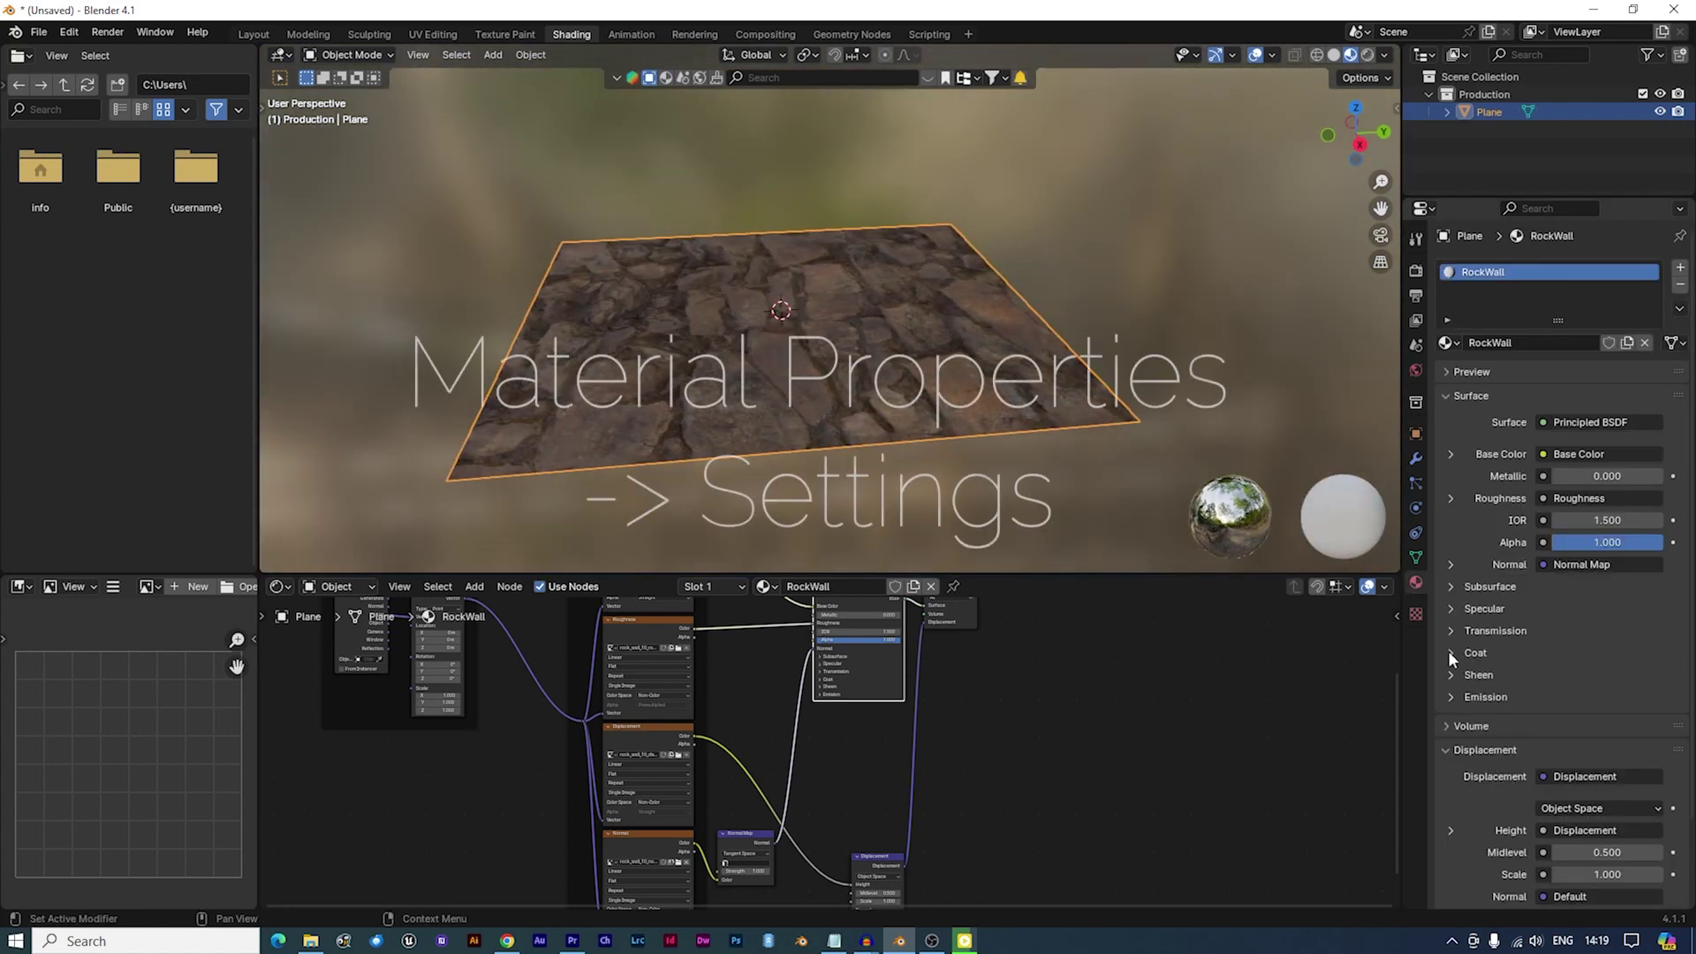
pyautogui.scroll(-1, 1466, 691)
pyautogui.click(1445, 825)
pyautogui.scroll(-5, 1502, 751)
pyautogui.click(1579, 649)
pyautogui.click(1578, 689)
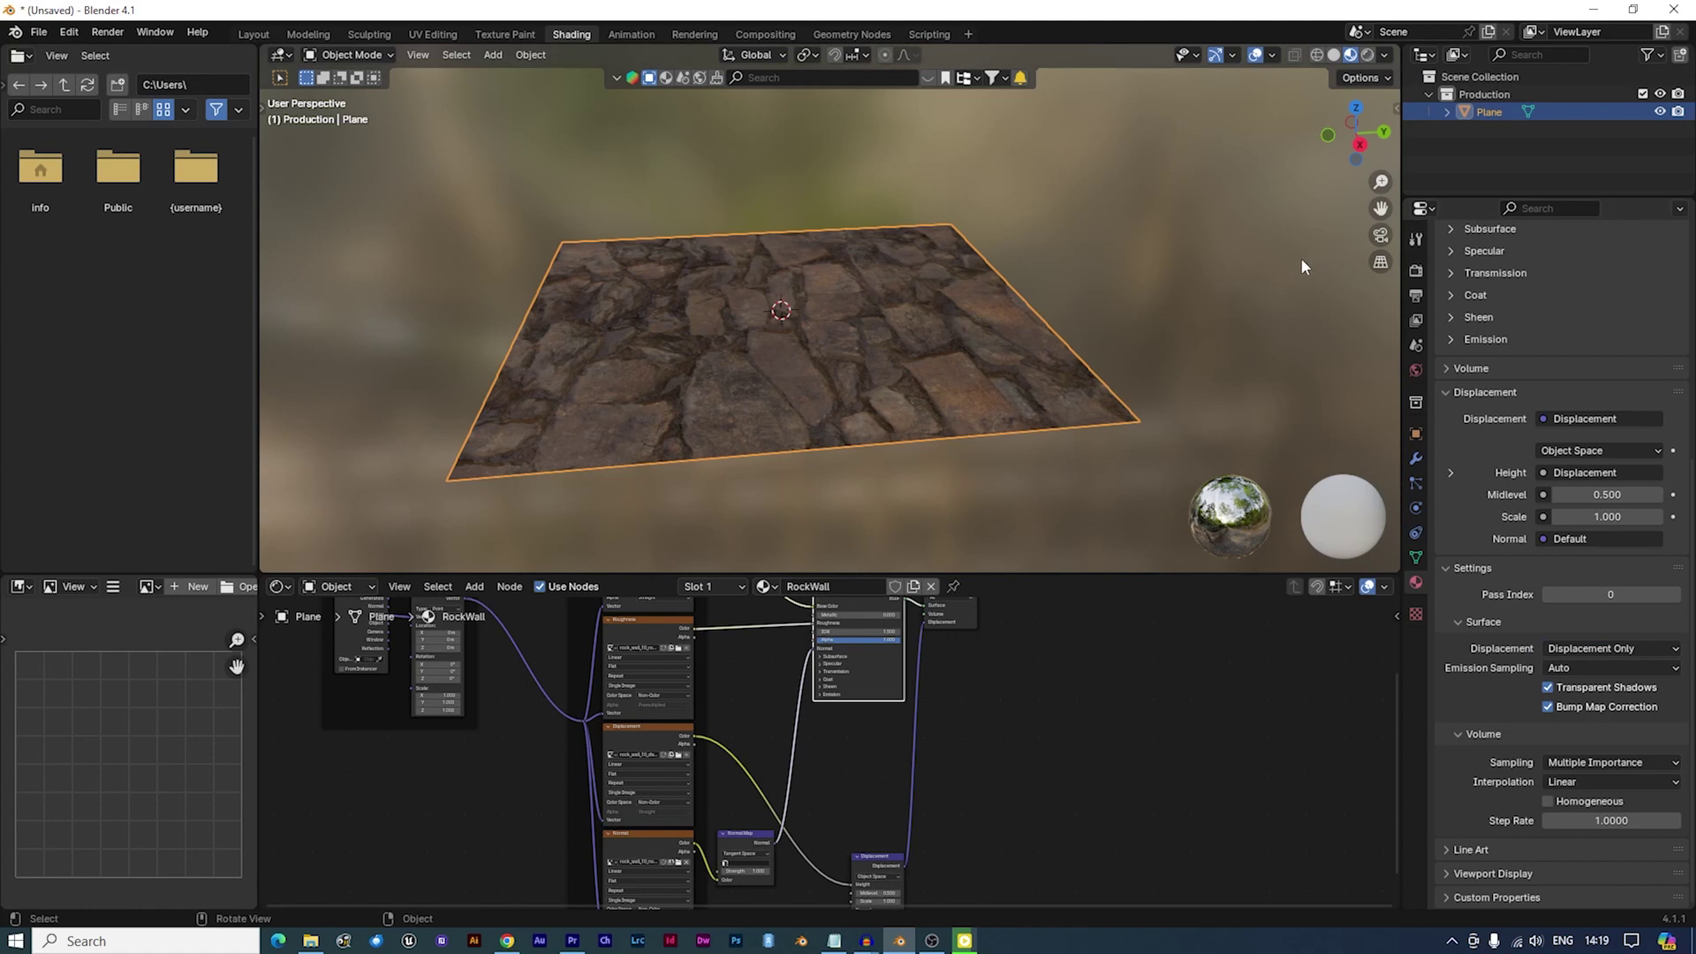
# Confirm Cycles is the render engine and preview the plane in Rendered shading
pyautogui.click(1415, 271)
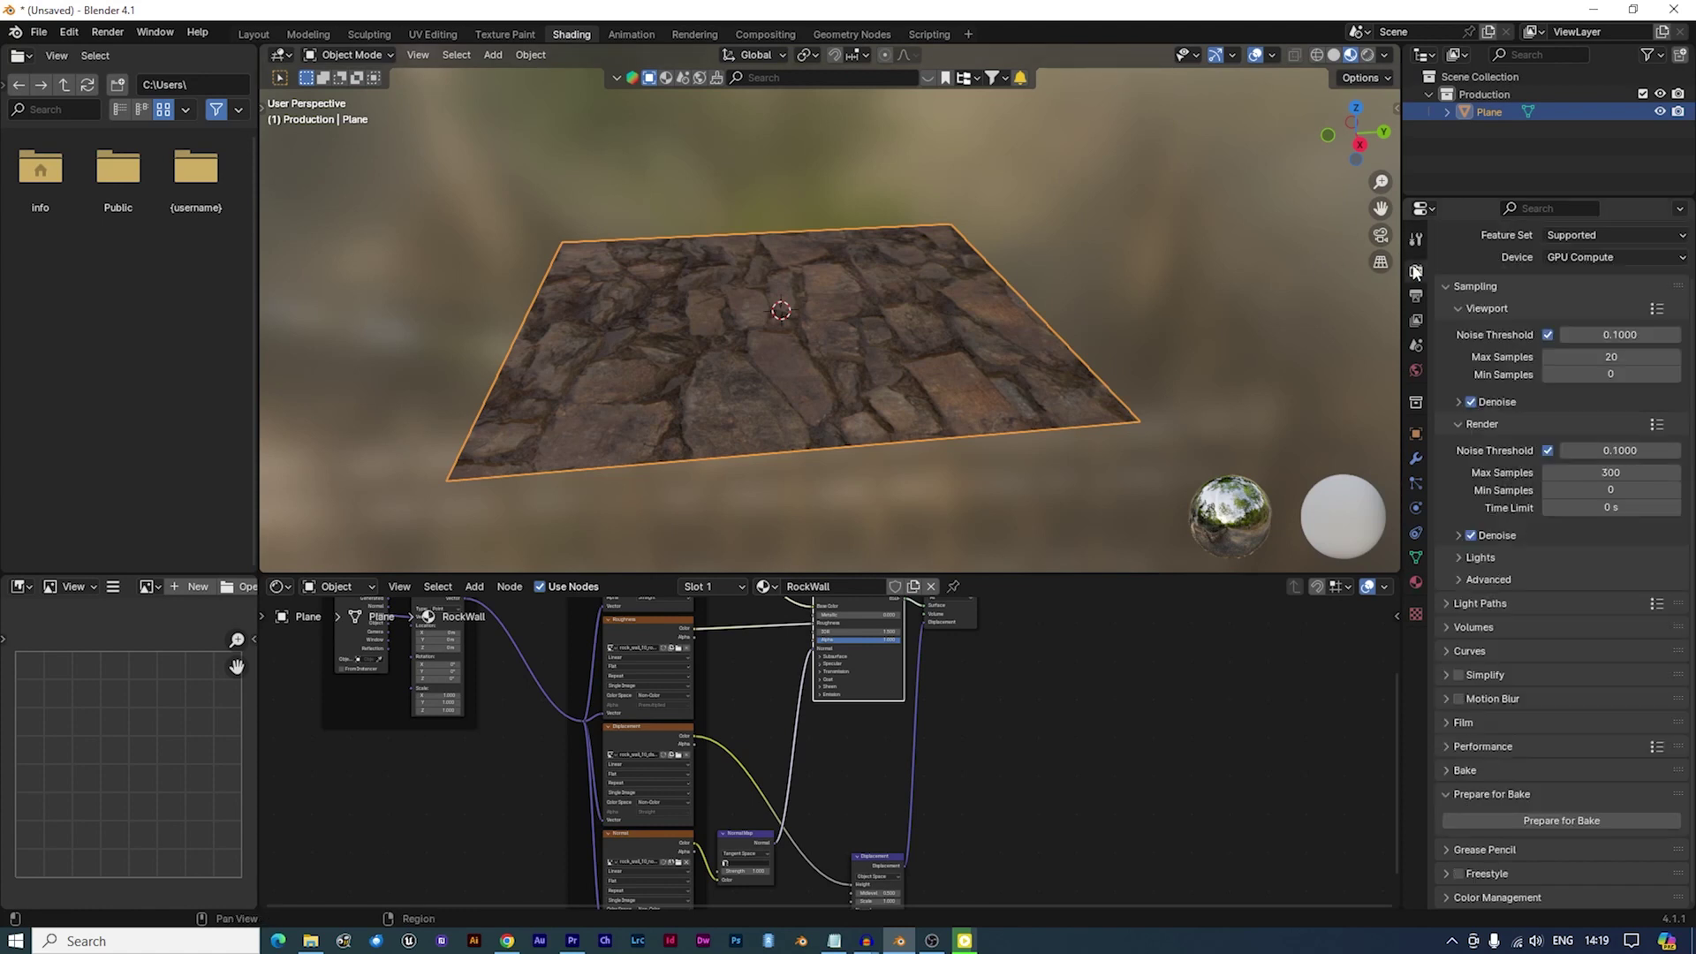
pyautogui.scroll(2, 1471, 379)
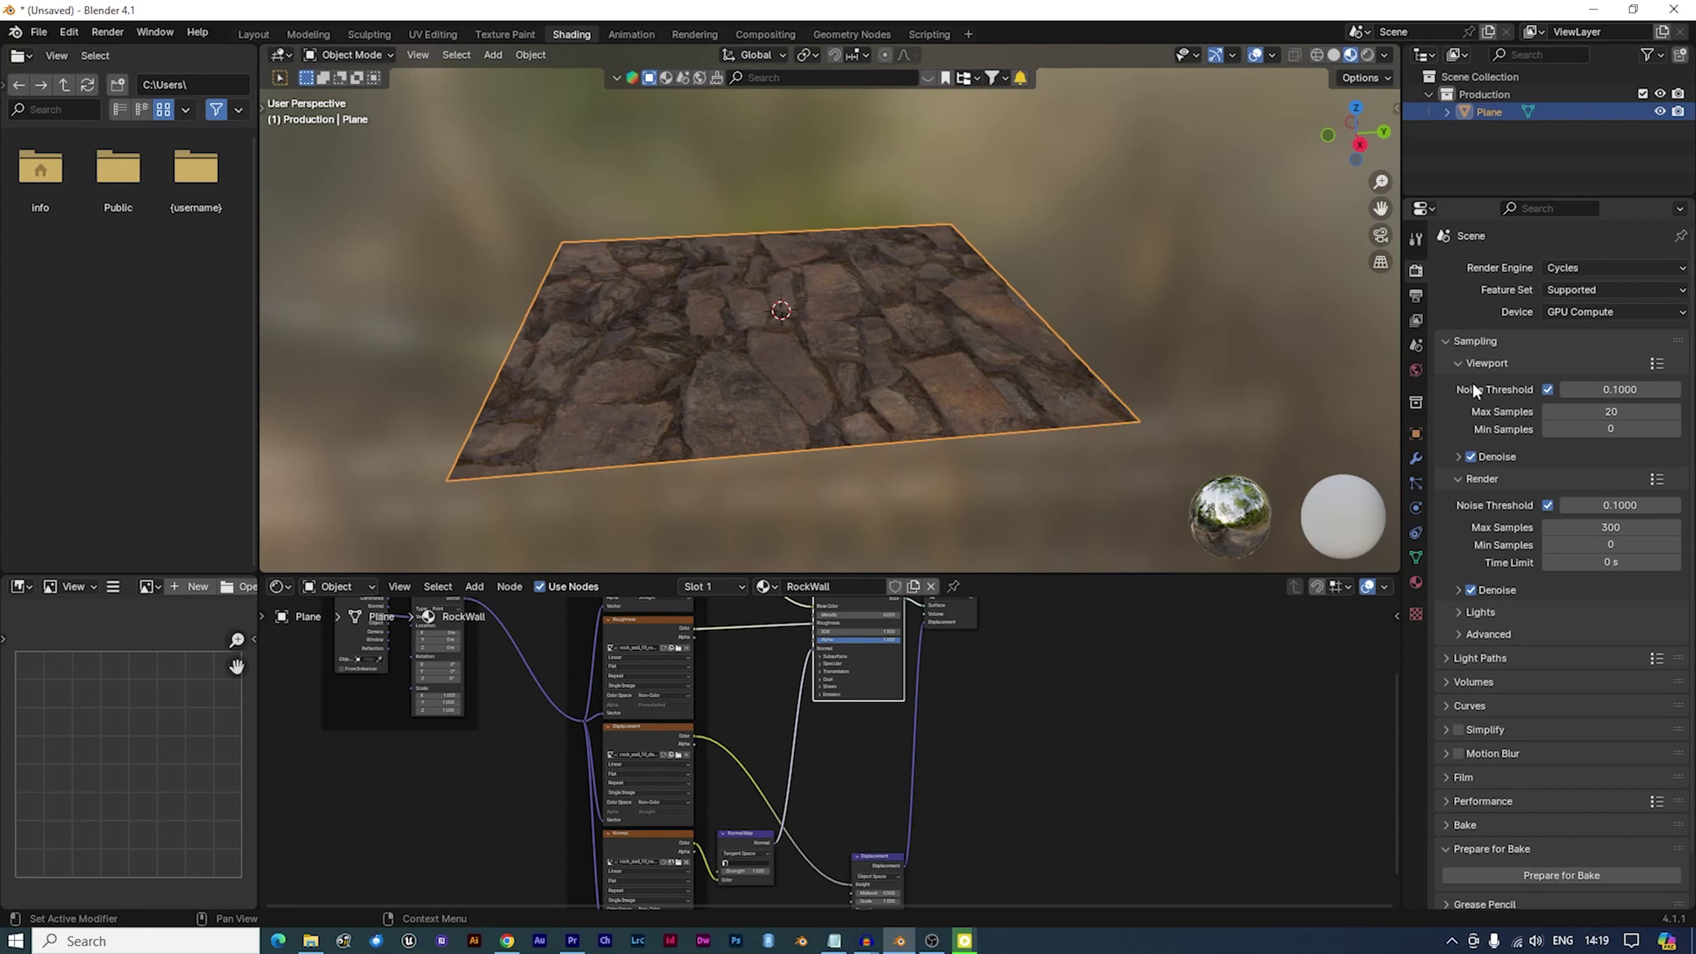
pyautogui.click(1586, 267)
pyautogui.click(1367, 55)
# Try a Displacement node Scale of 0.1 on the rock wall
pyautogui.moveTo(849, 343); pyautogui.dragTo(931, 386, button='middle')
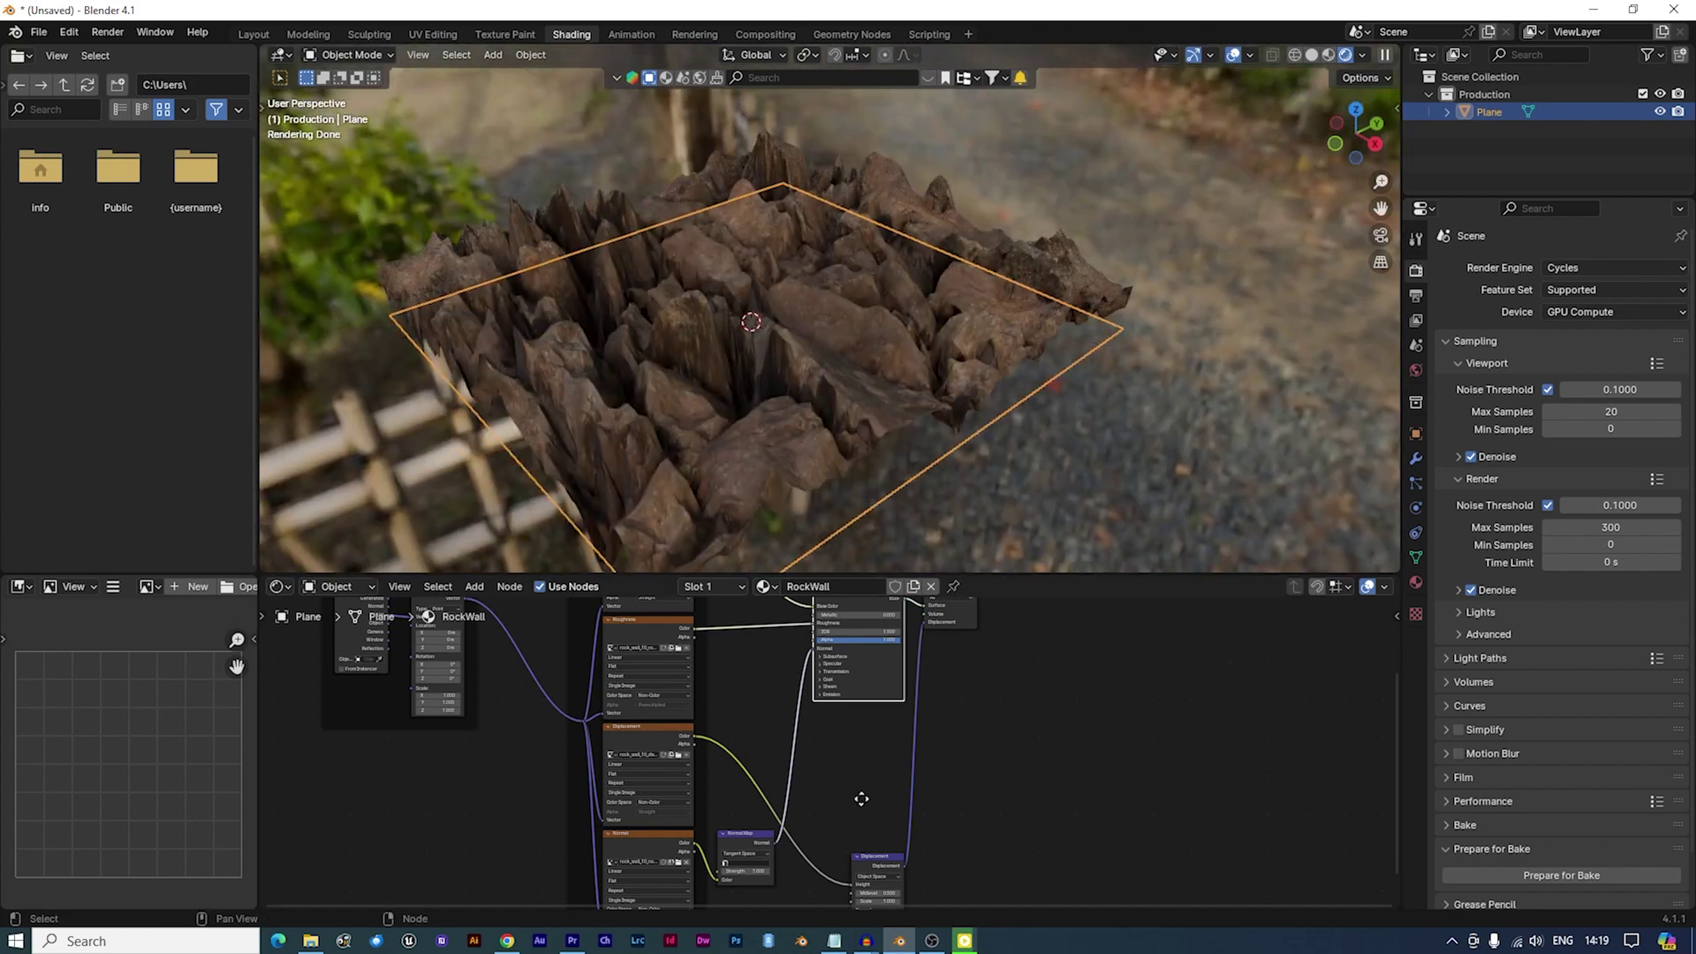
pyautogui.moveTo(863, 792); pyautogui.dragTo(863, 680, button='middle')
pyautogui.scroll(5, 940, 784)
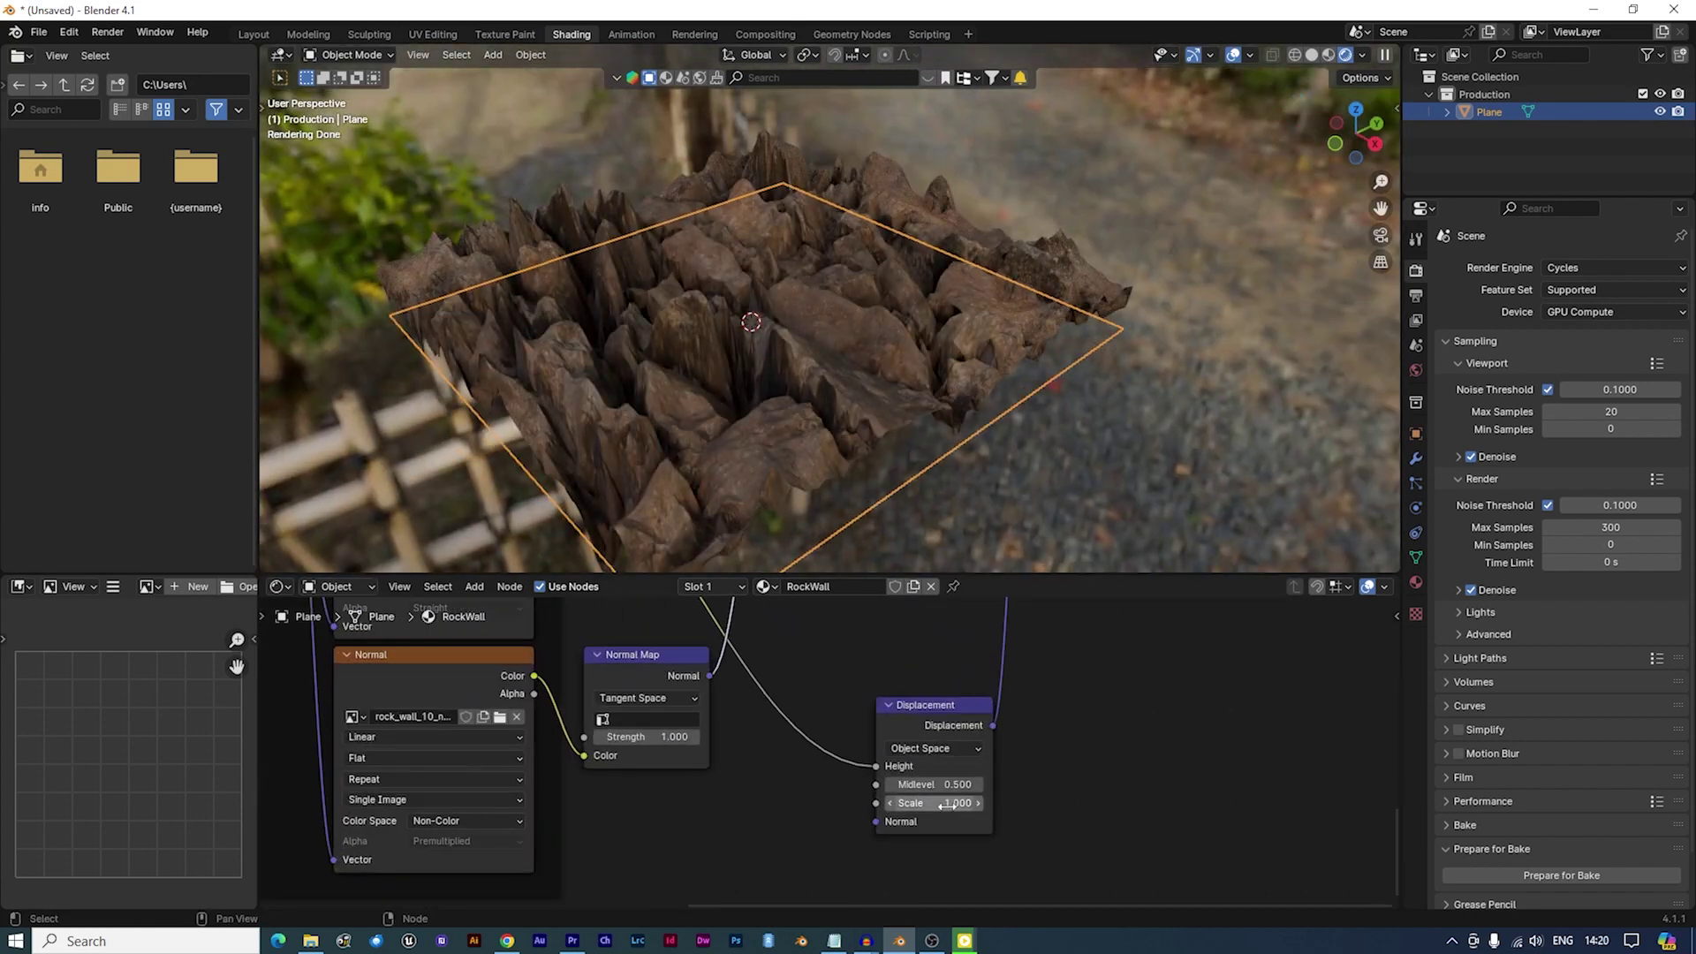
pyautogui.doubleClick(943, 802)
pyautogui.write('0.1')
pyautogui.press('Return')
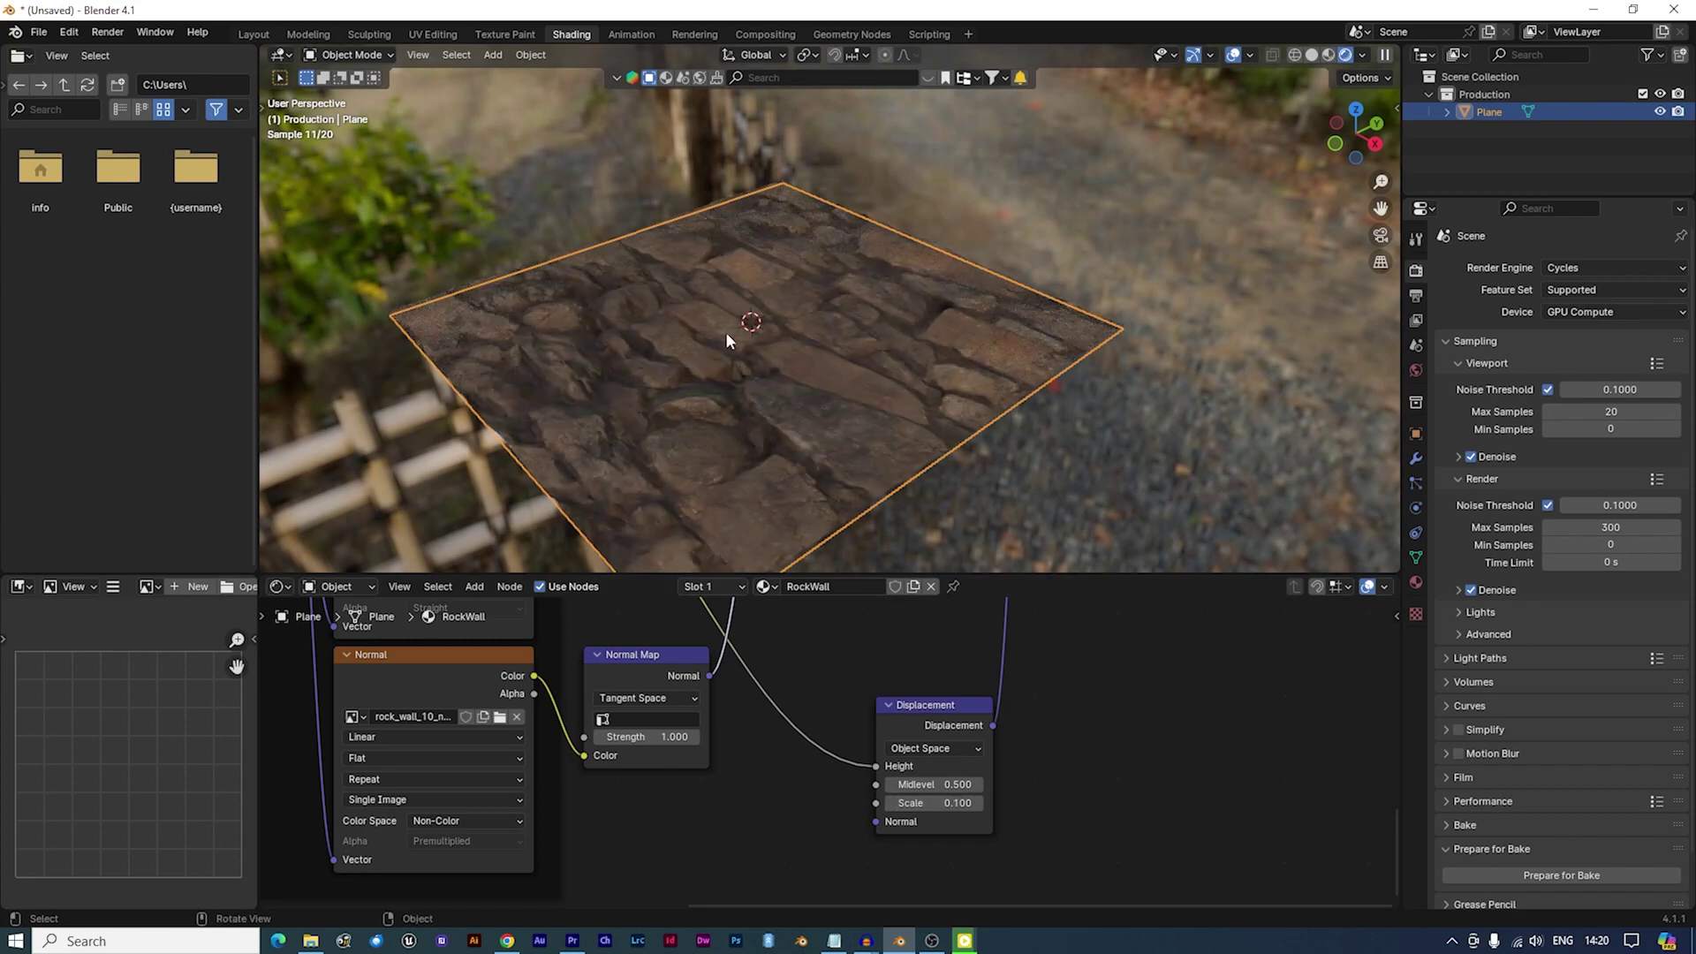
# Raise the Displacement node Scale to 0.25 for moderate rock relief
pyautogui.scroll(3, 726, 332)
pyautogui.moveTo(761, 337); pyautogui.dragTo(919, 344, button='middle')
pyautogui.doubleClick(940, 802)
pyautogui.write('0.25')
pyautogui.press('Return')
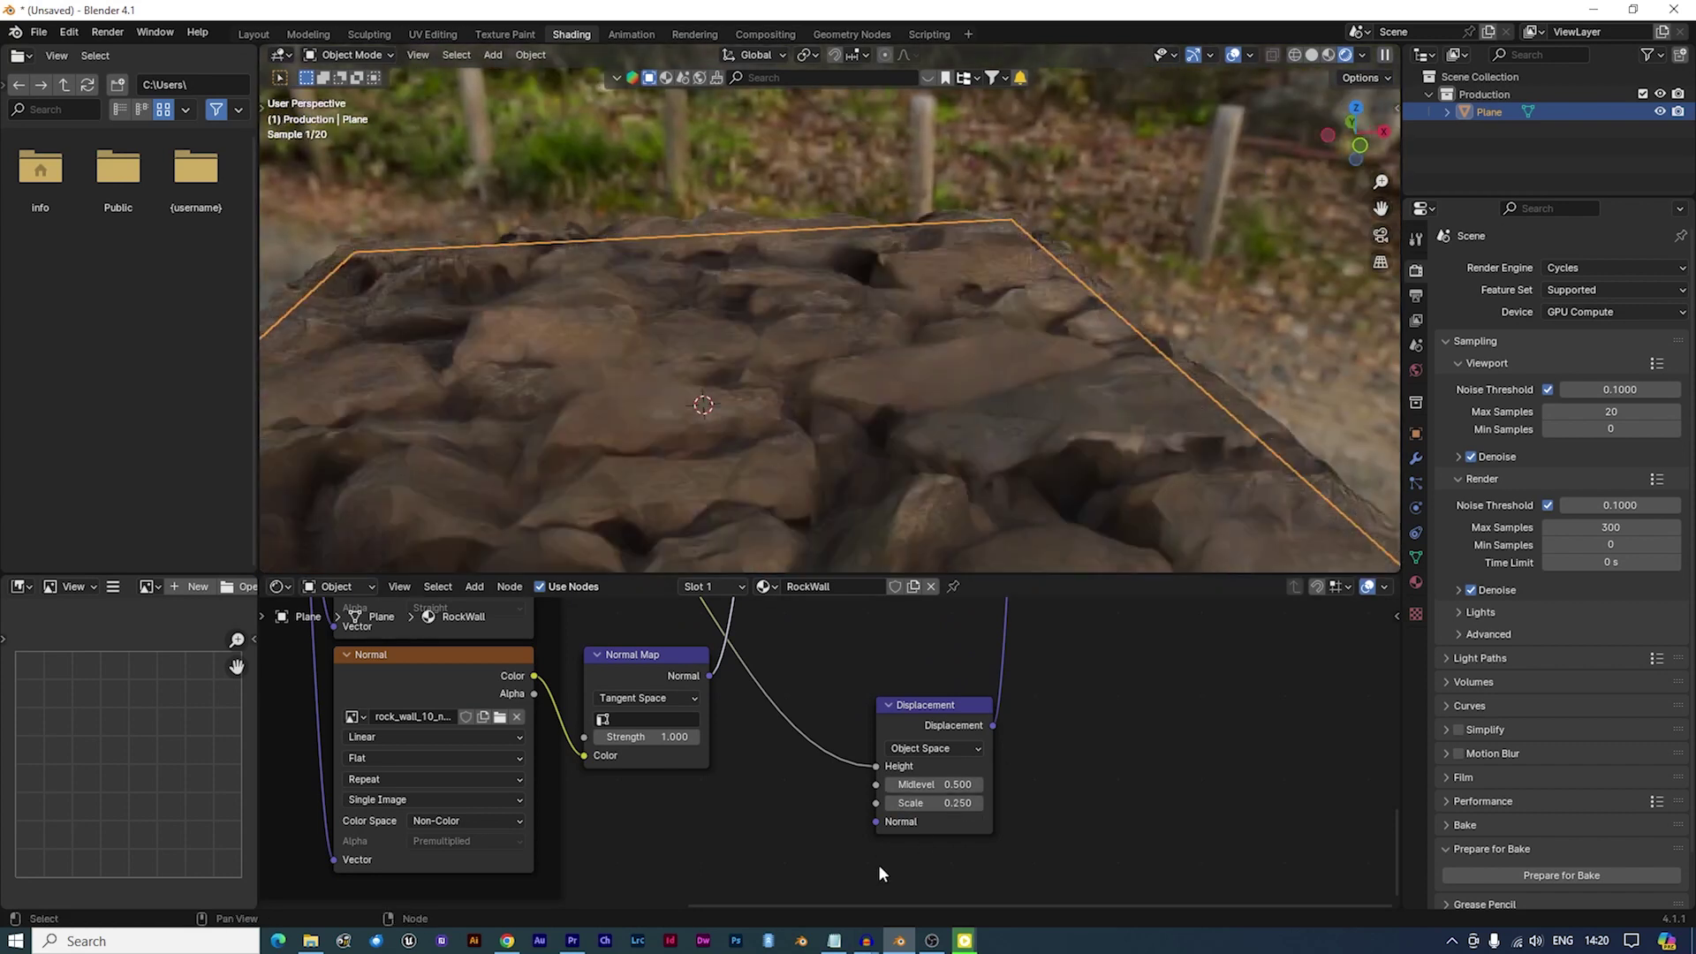
pyautogui.moveTo(1016, 448); pyautogui.dragTo(940, 421, button='middle')
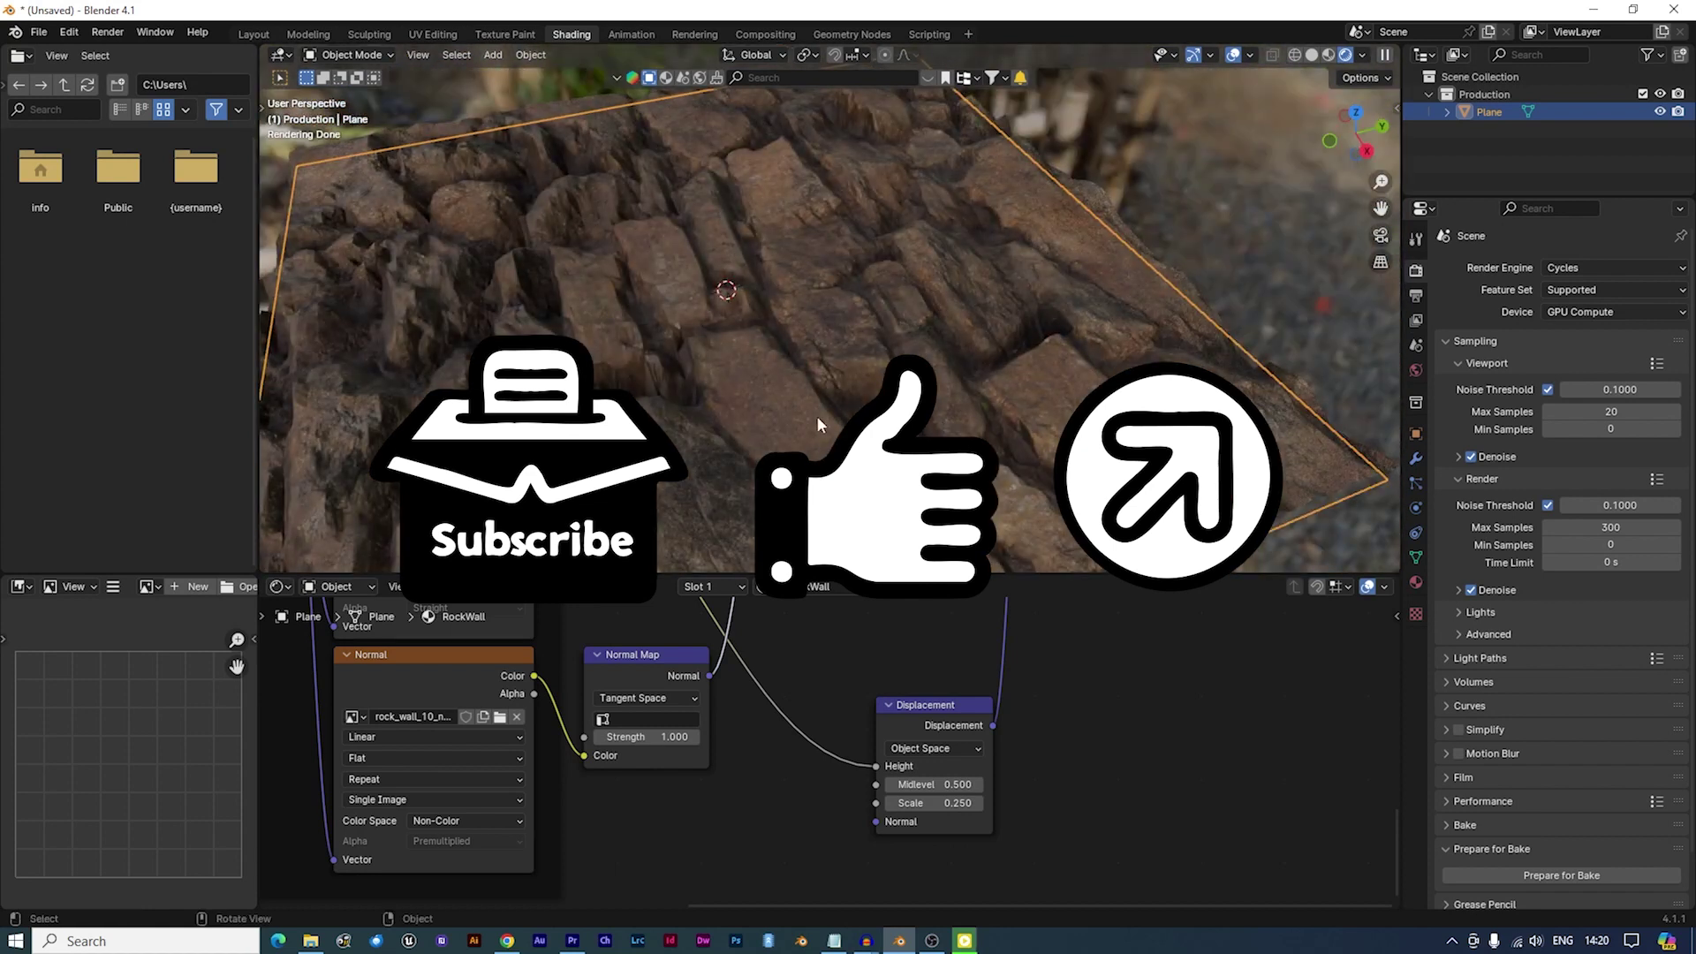